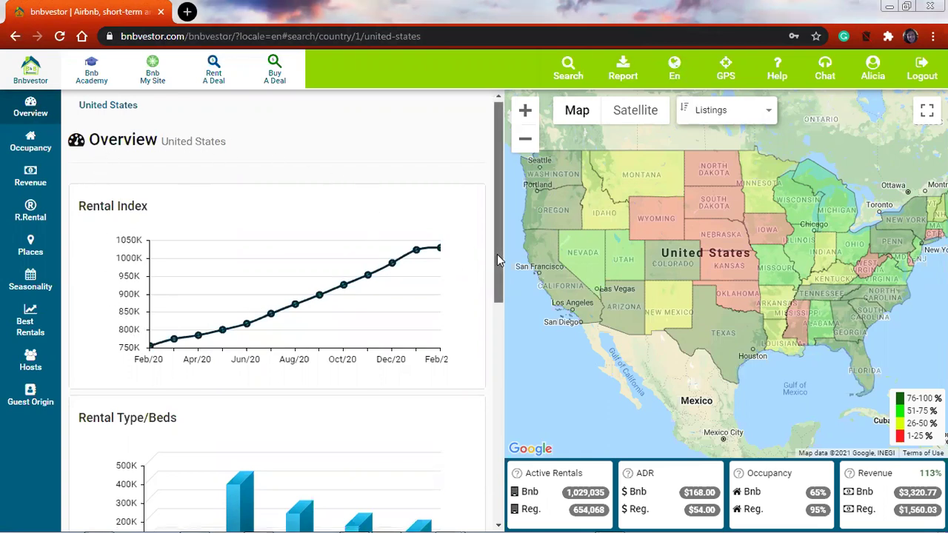
Step: Examine the United States Rental Index chart month by month from February 2020 to February 2021
scroll(496, 267, down, 1)
scroll(493, 333, down, 3)
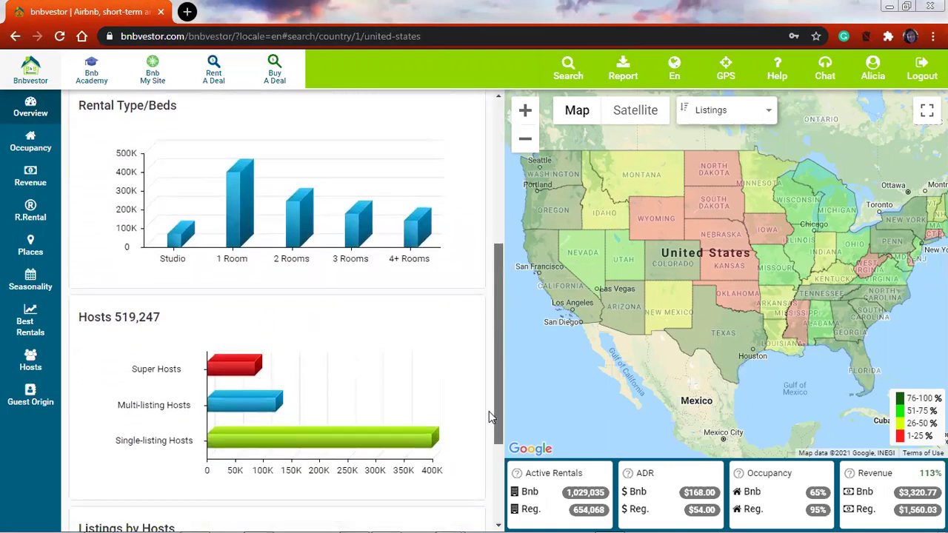
drag(495, 371, 491, 215)
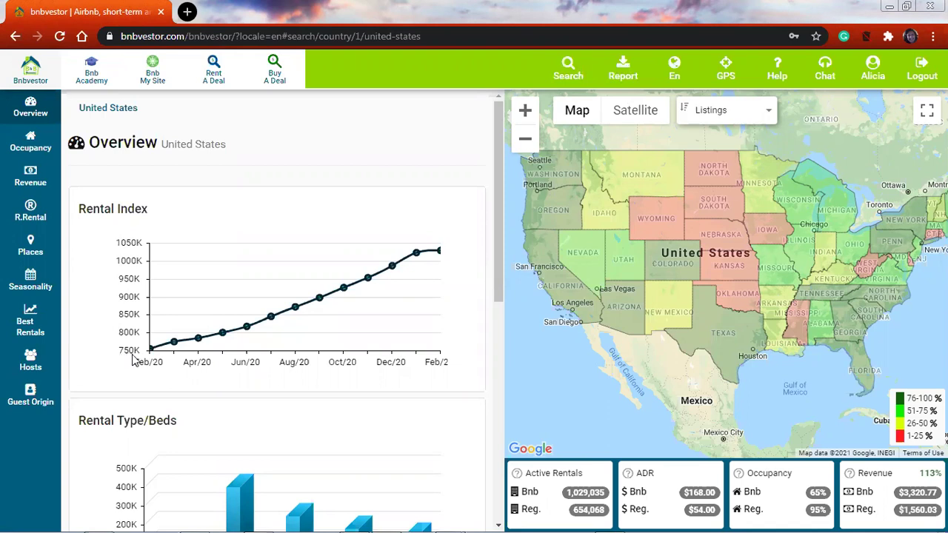
mouse_move(151, 351)
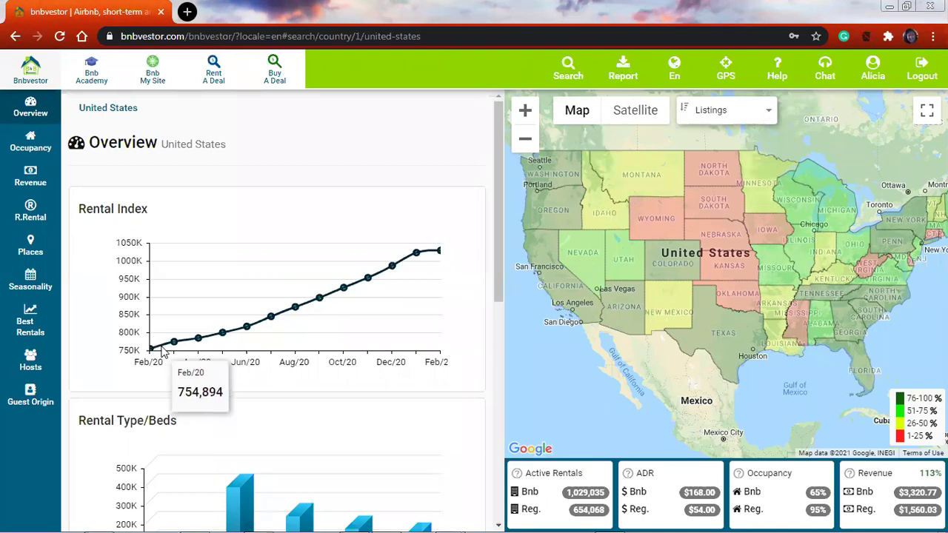
mouse_move(207, 345)
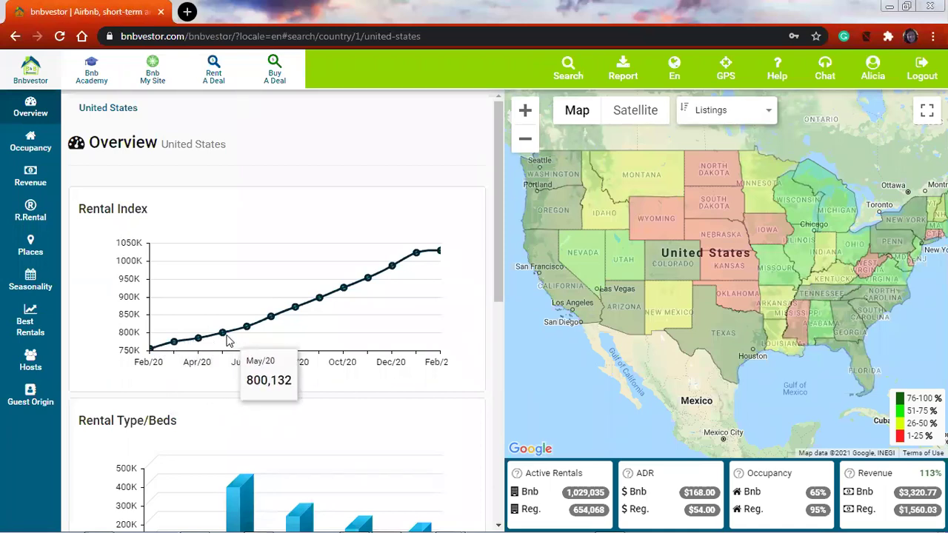
mouse_move(249, 333)
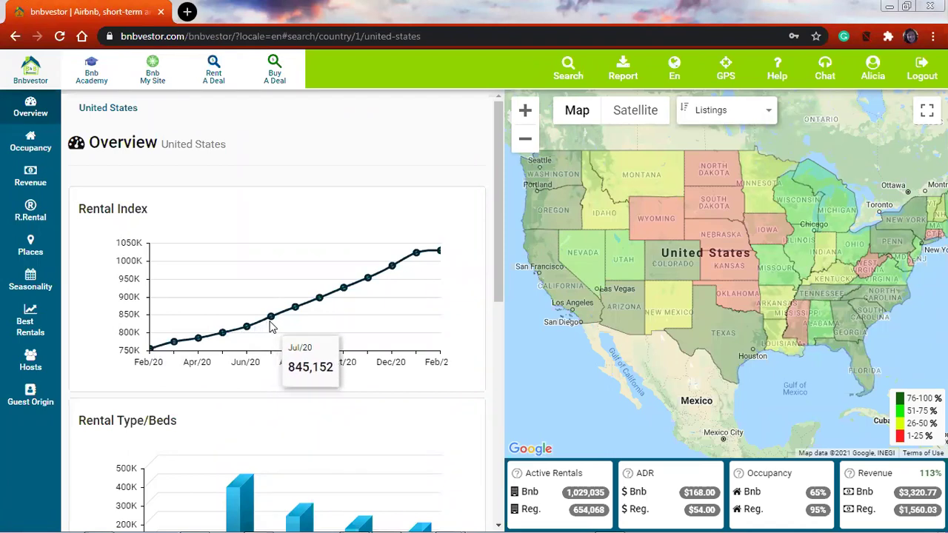
mouse_move(322, 308)
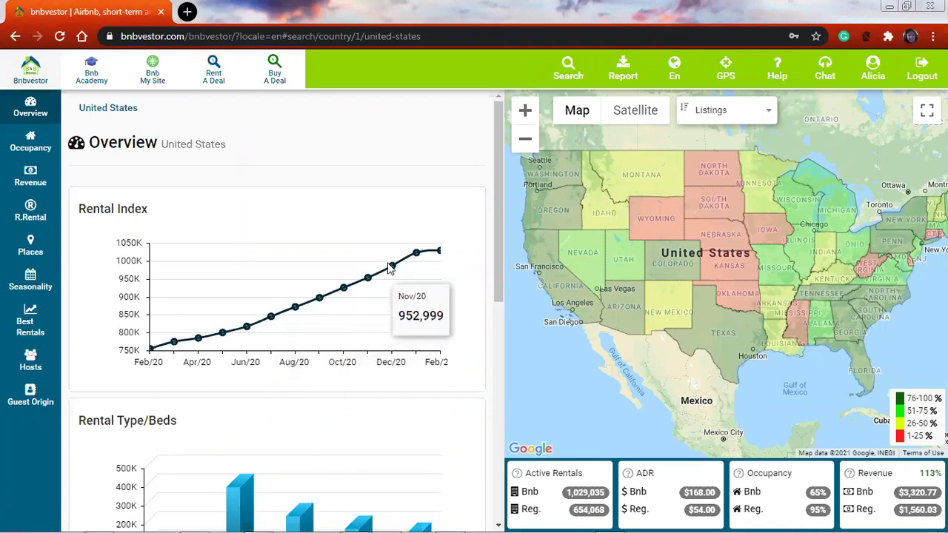
mouse_move(436, 253)
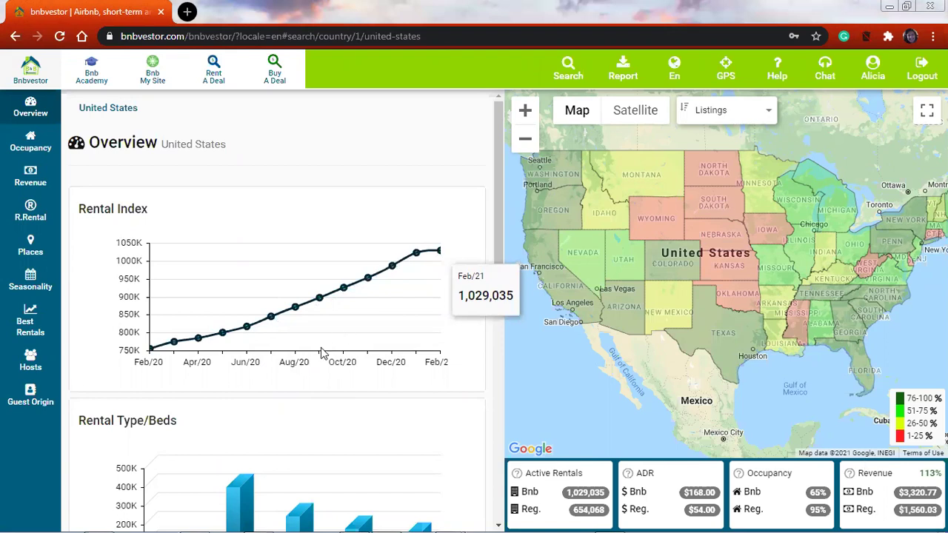
mouse_move(286, 321)
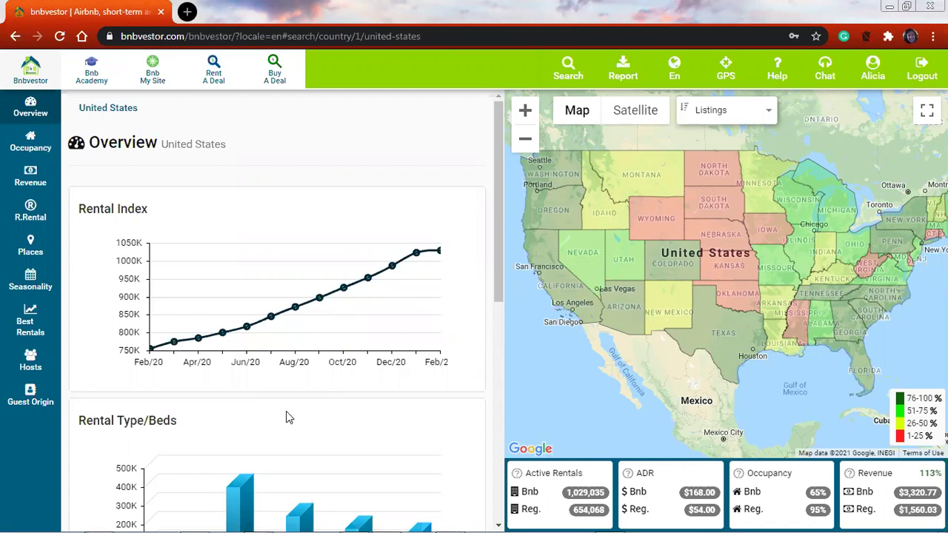
Step: Inspect the active rentals for each room category in the United States Rental Type/Beds chart, from studio to 4+ rooms
scroll(499, 292, down, 3)
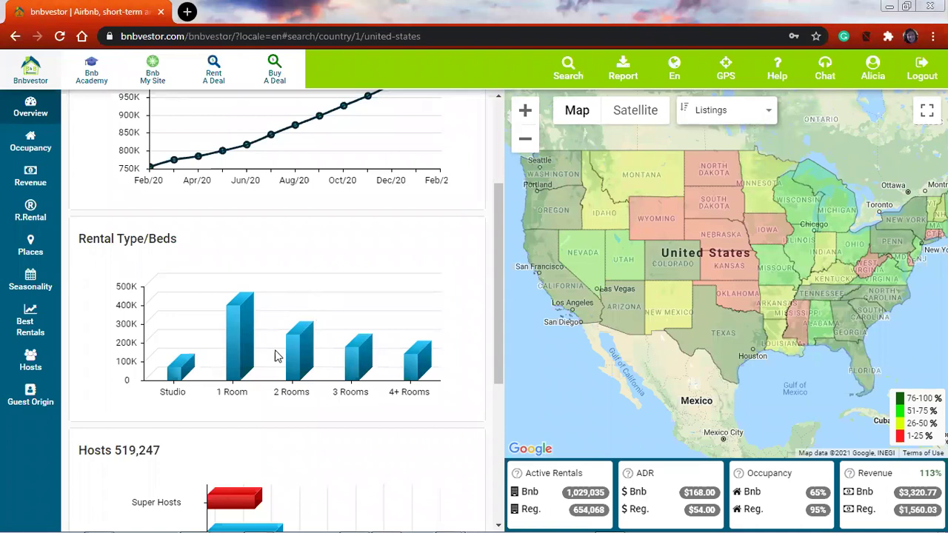
mouse_move(172, 364)
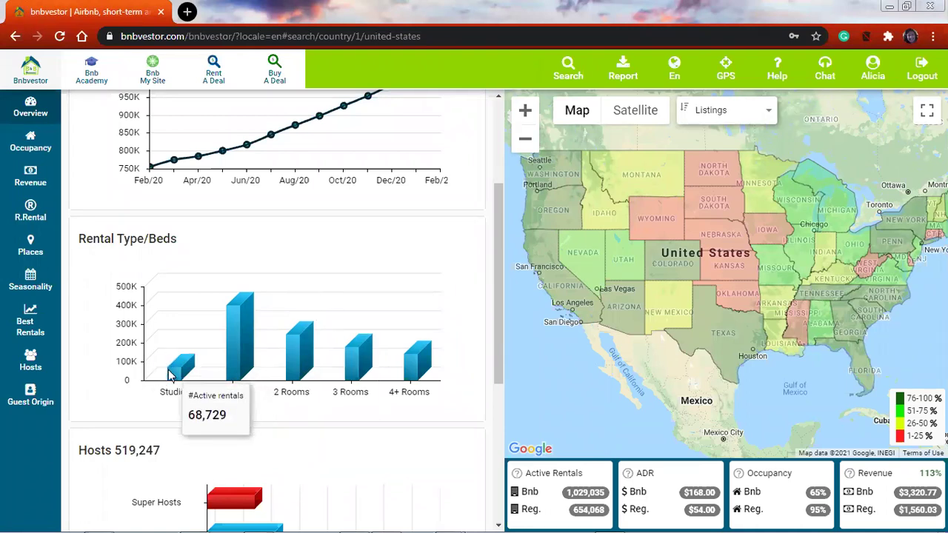
mouse_move(240, 379)
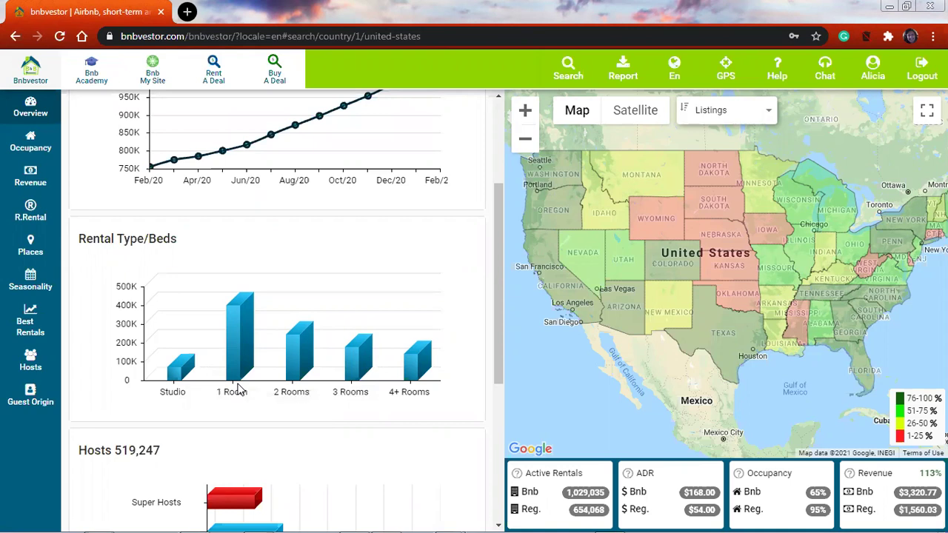
mouse_move(244, 342)
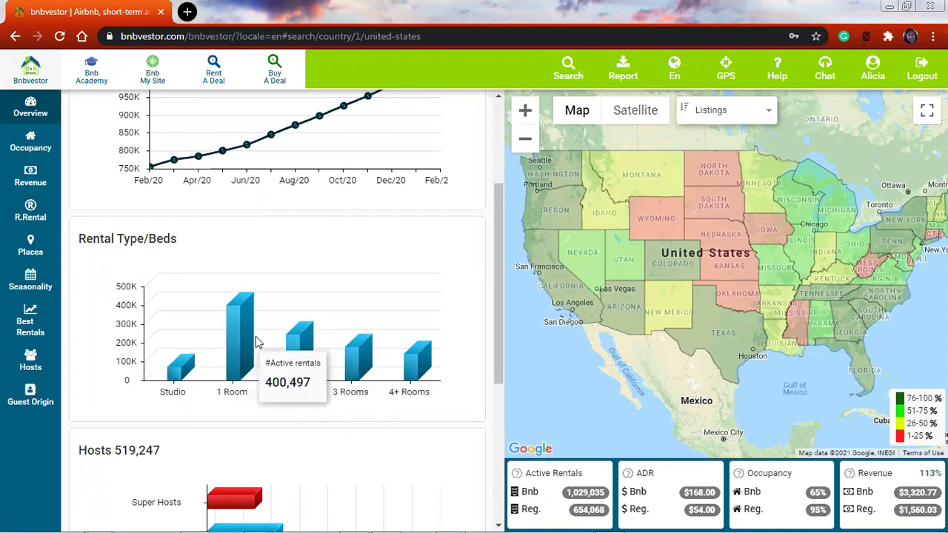
mouse_move(301, 356)
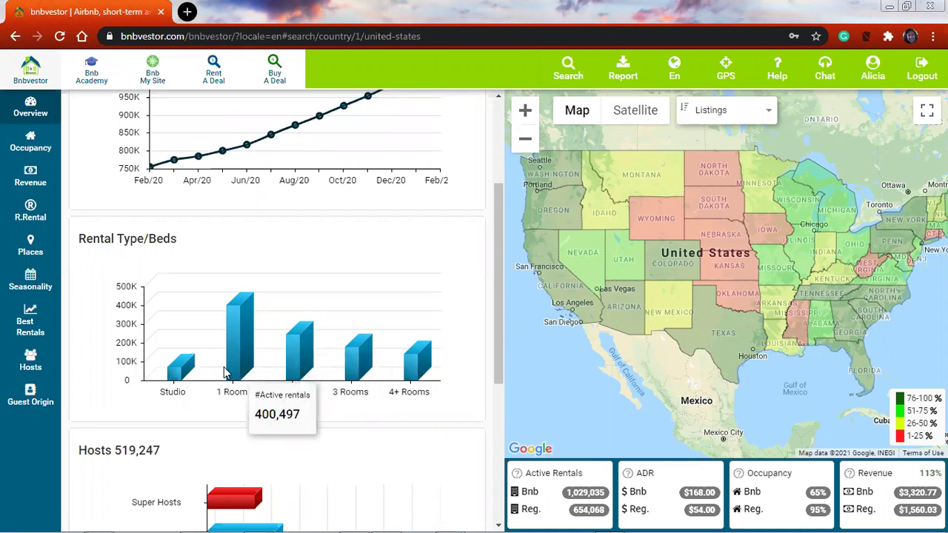
mouse_move(247, 326)
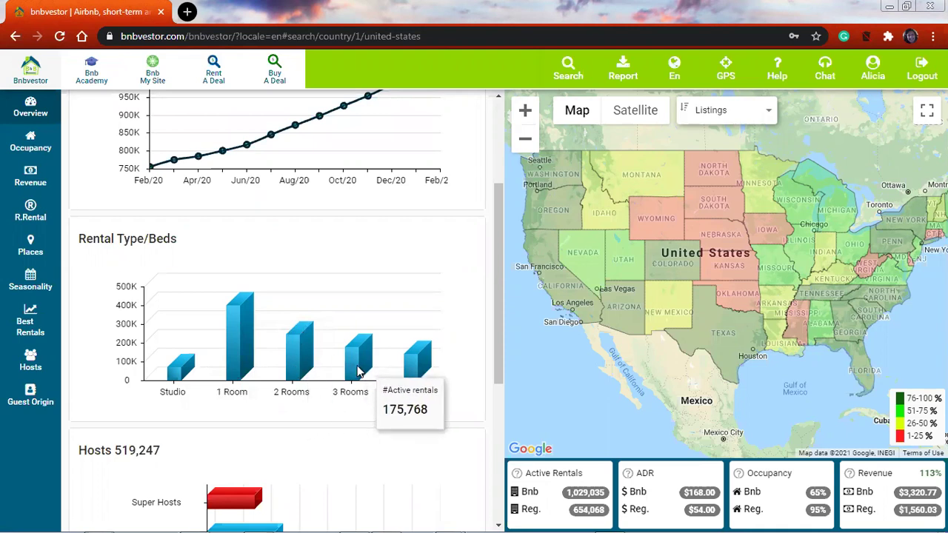
mouse_move(408, 363)
Step: Examine the United States Hosts and Listings by Hosts charts, and open the country's Occupancy report
scroll(438, 342, down, 2)
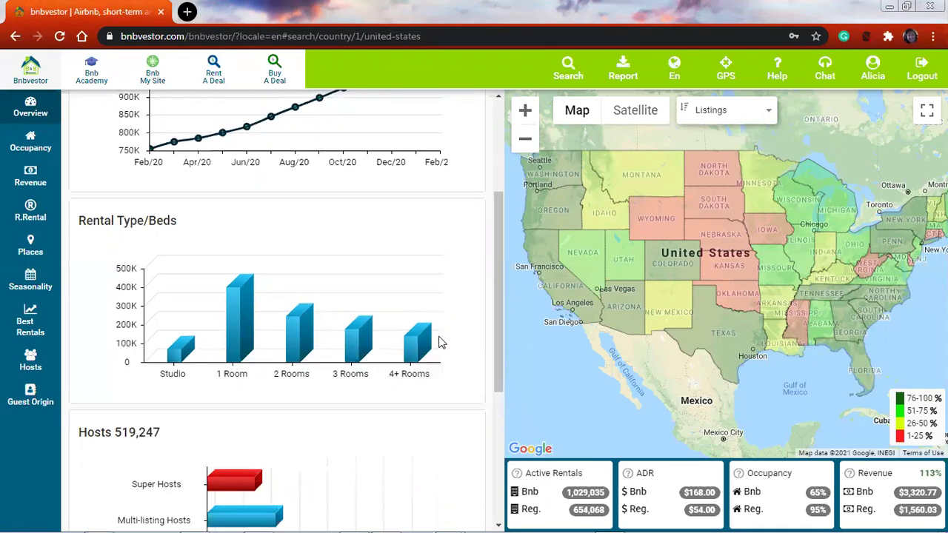
scroll(436, 344, down, 2)
scroll(437, 344, down, 1)
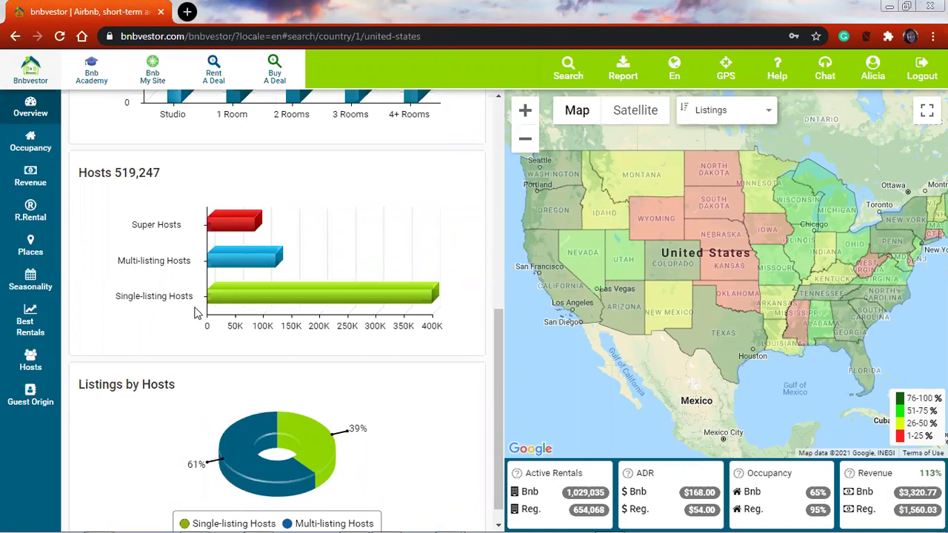
mouse_move(213, 294)
mouse_move(222, 269)
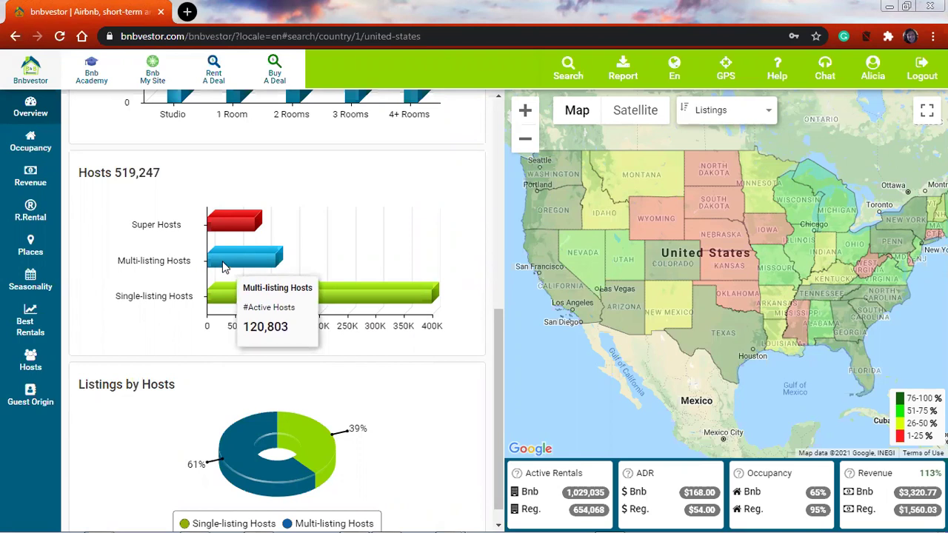
mouse_move(226, 231)
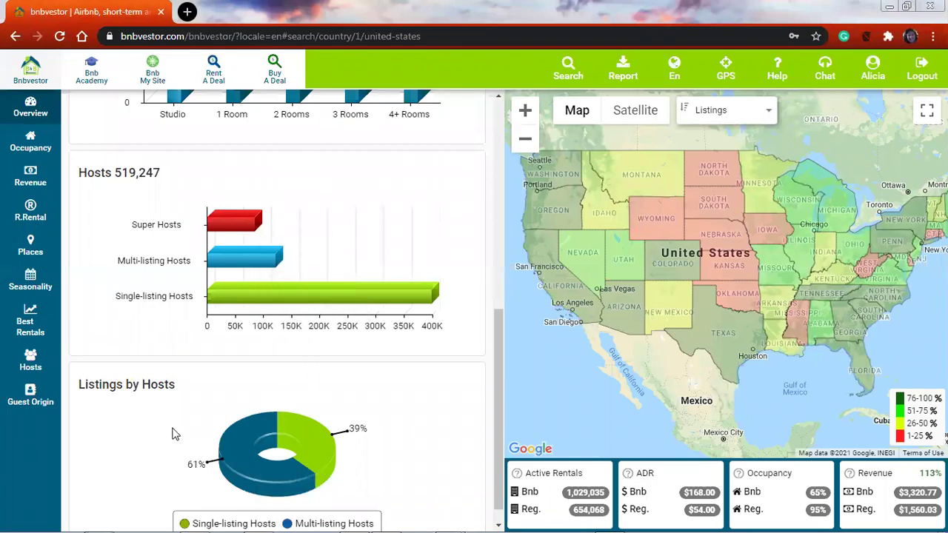
mouse_move(228, 457)
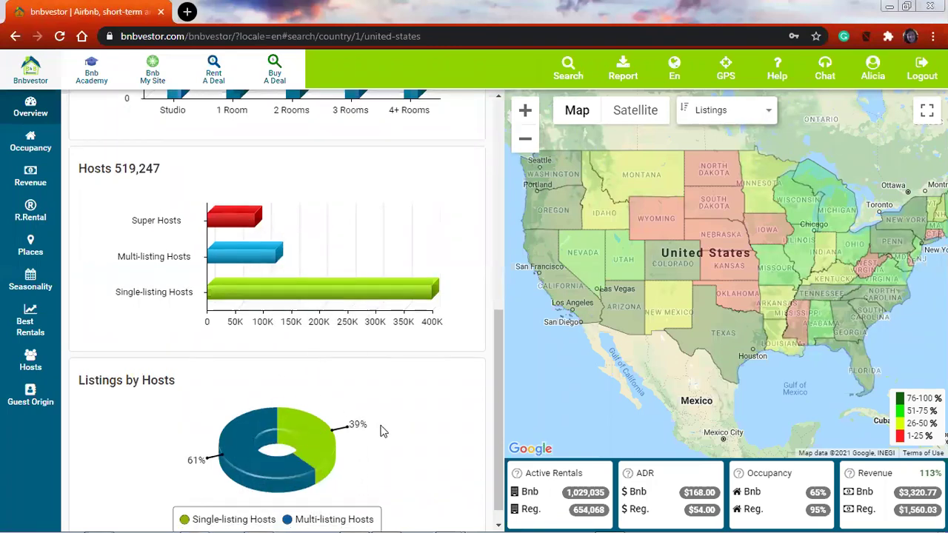
scroll(381, 429, down, 1)
mouse_move(313, 420)
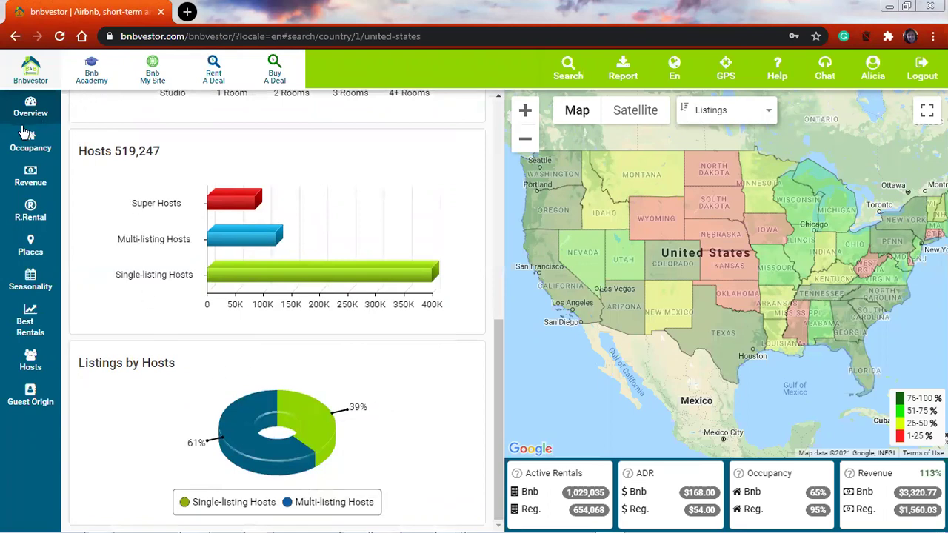
click(30, 147)
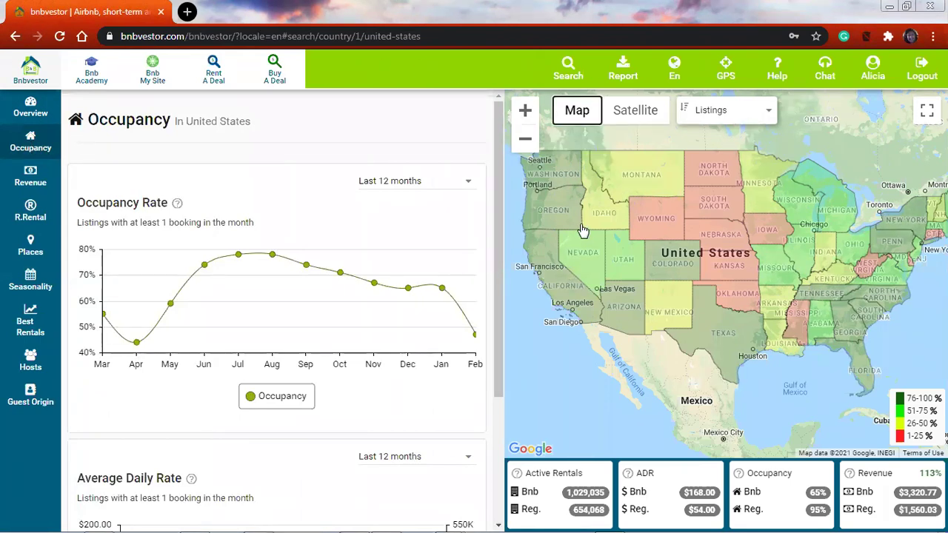
Step: Run a region search for the state "Florida, US" with the Entire Place room type
click(570, 72)
double_click(459, 252)
key(ctrl+a)
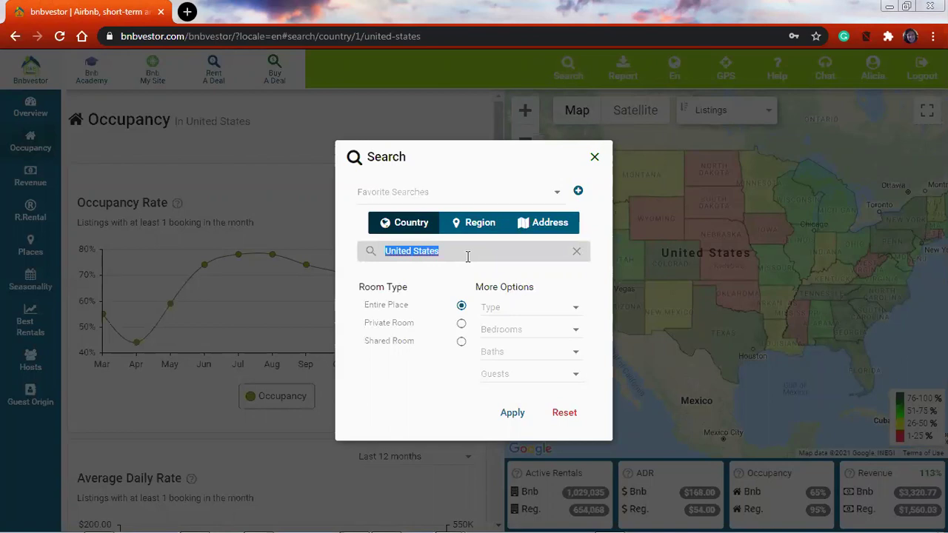
click(480, 229)
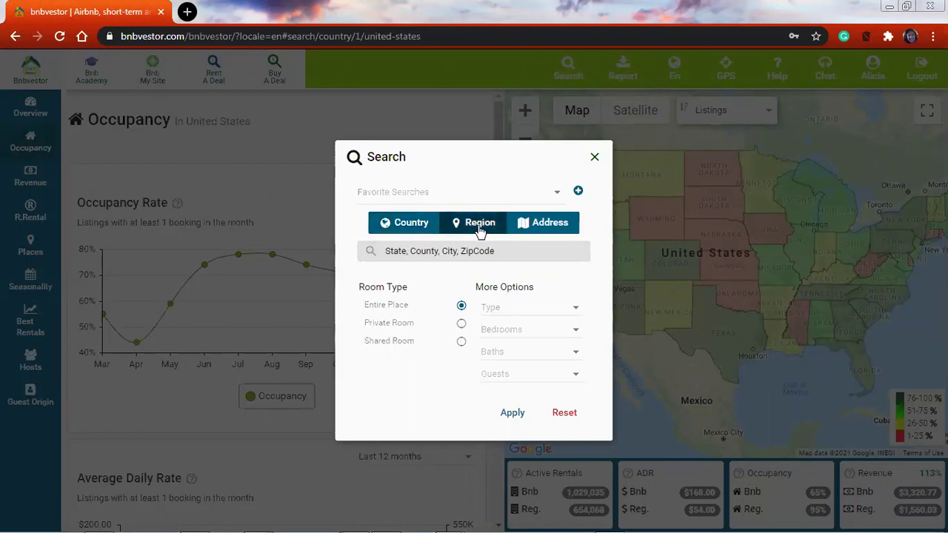
click(505, 252)
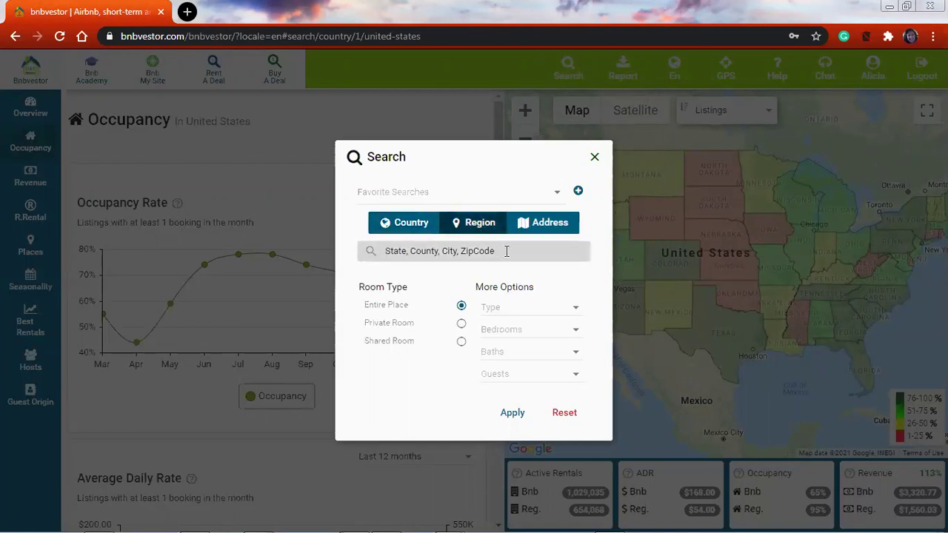
text(flor)
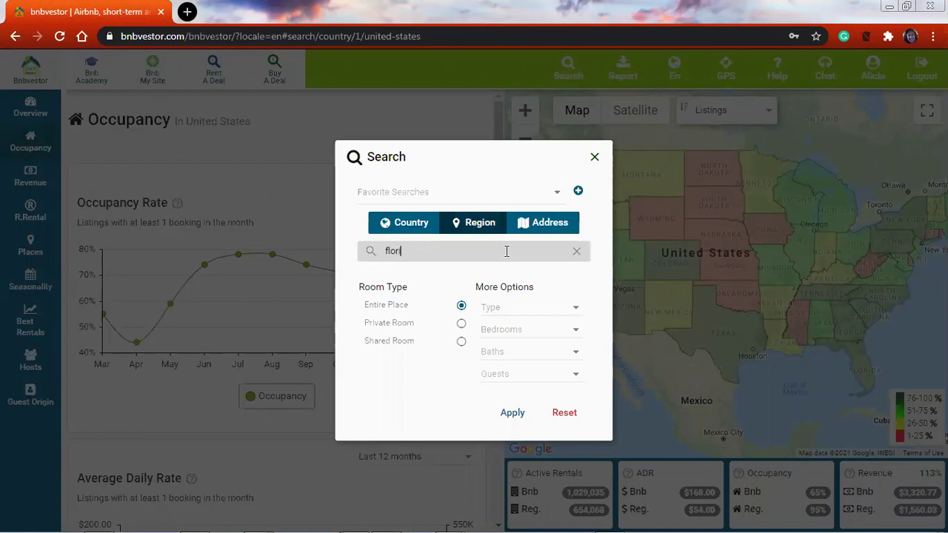
text(id)
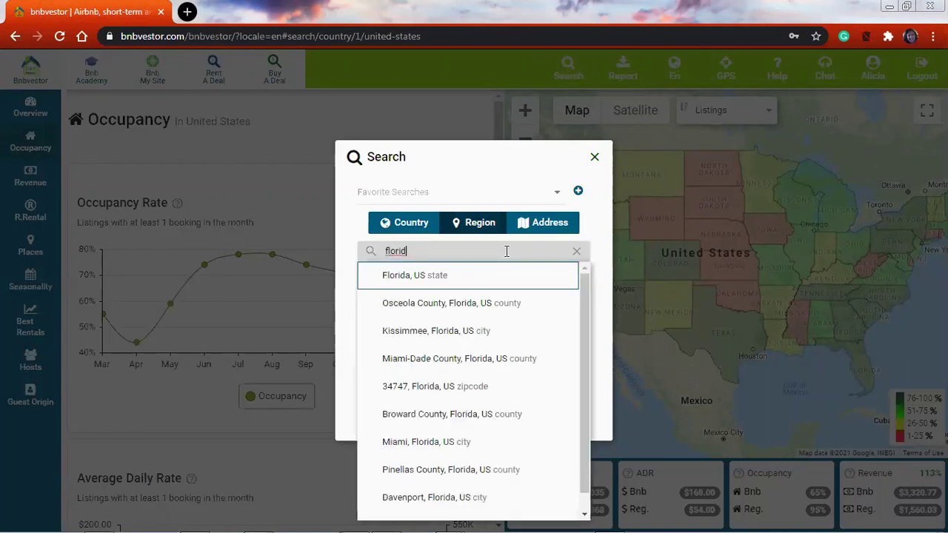
click(472, 277)
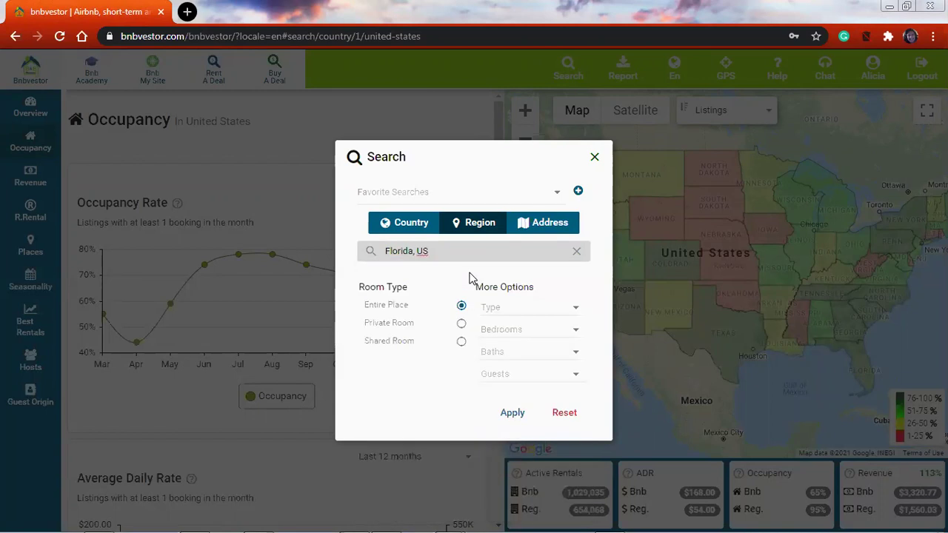
click(518, 416)
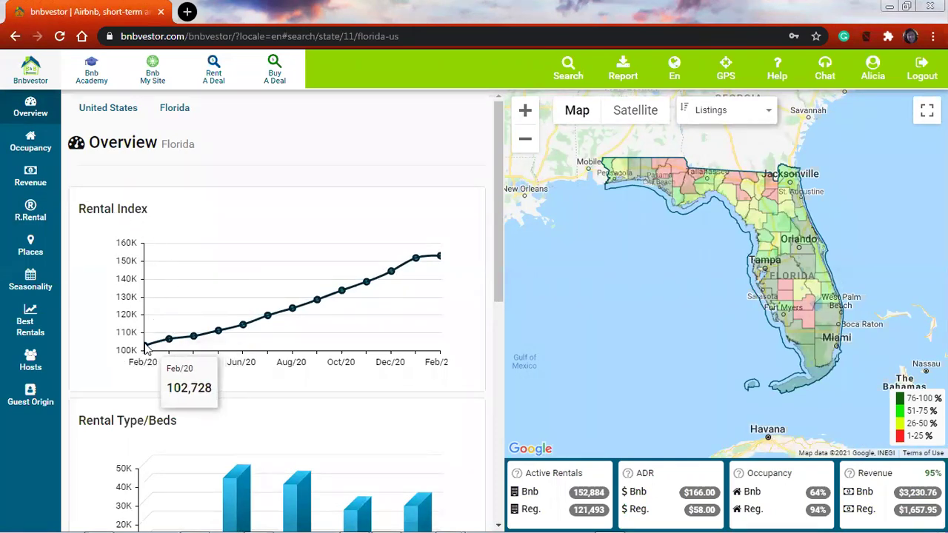
Step: Review Florida's Rental Index, Rental Type/Beds and host charts in the overview
mouse_move(147, 351)
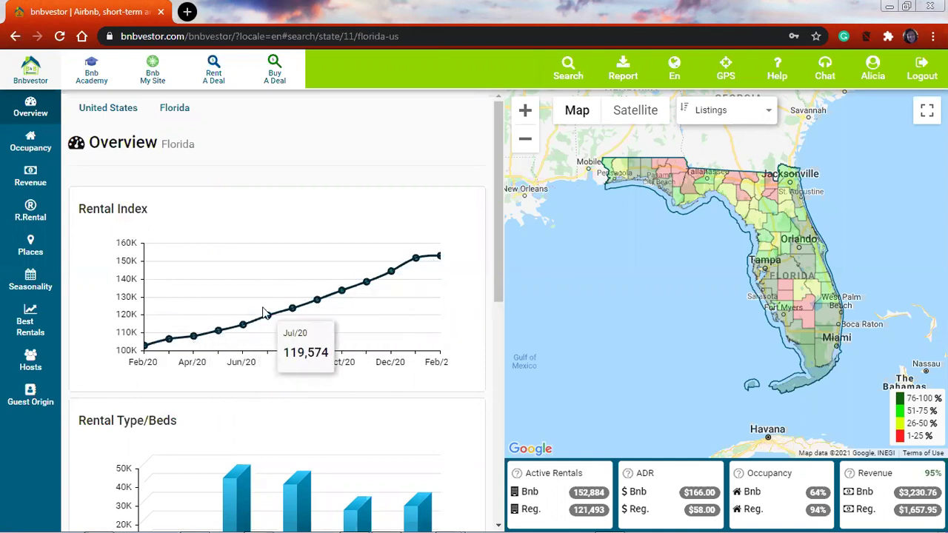
scroll(264, 304, down, 2)
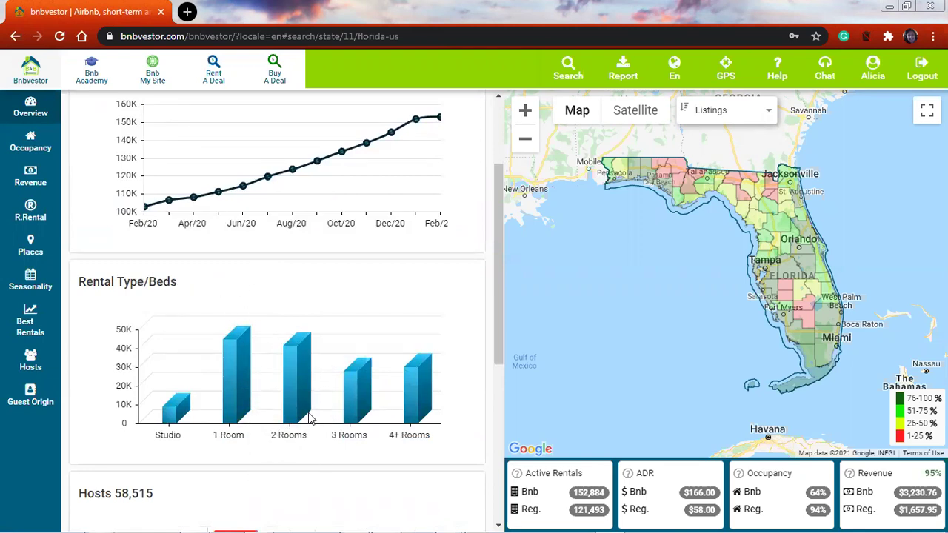
mouse_move(235, 339)
mouse_move(243, 391)
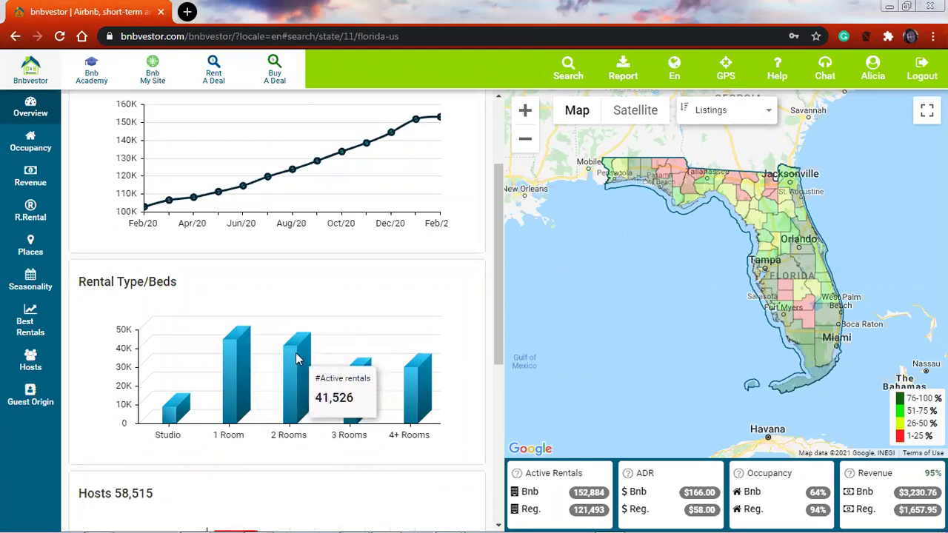
scroll(294, 373, down, 4)
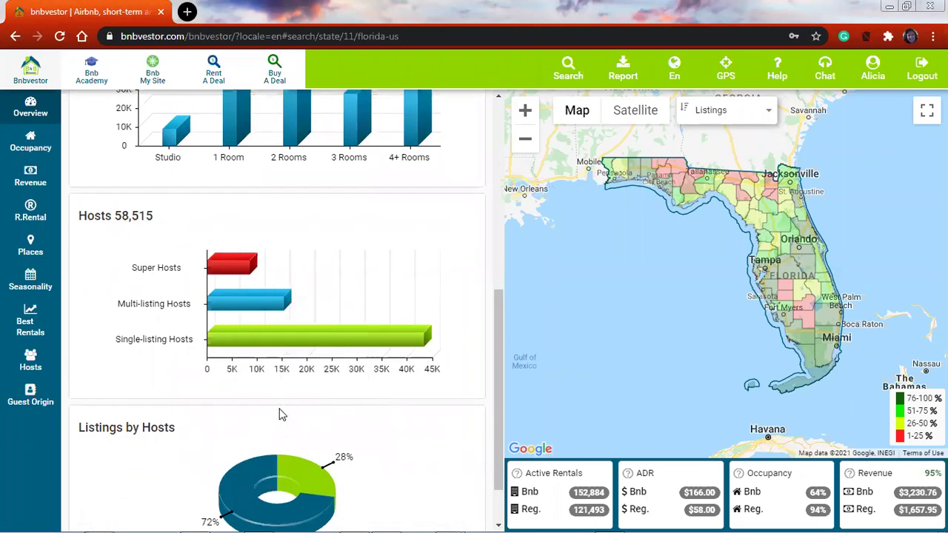
scroll(80, 199, up, 2)
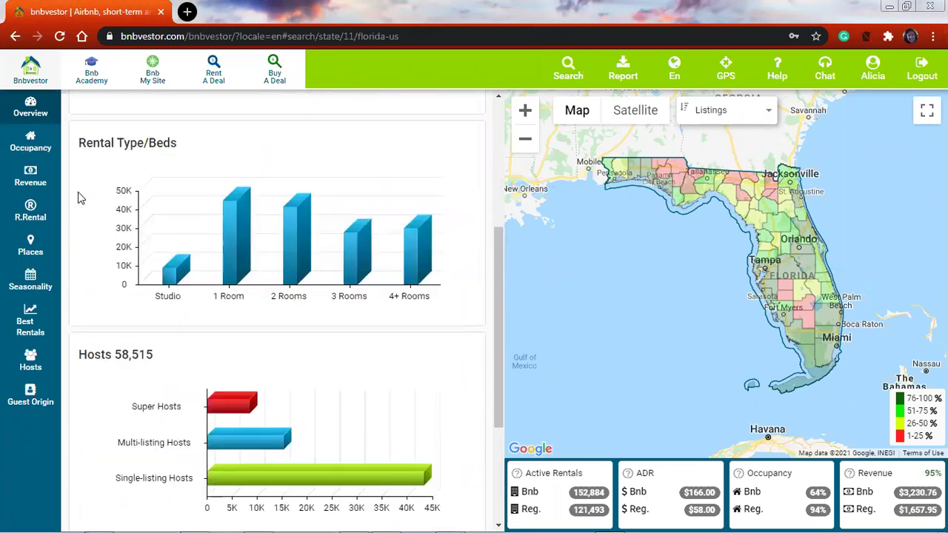
Step: Open Florida's Occupancy report and inspect the monthly occupancy rates for the last 12 months
click(33, 152)
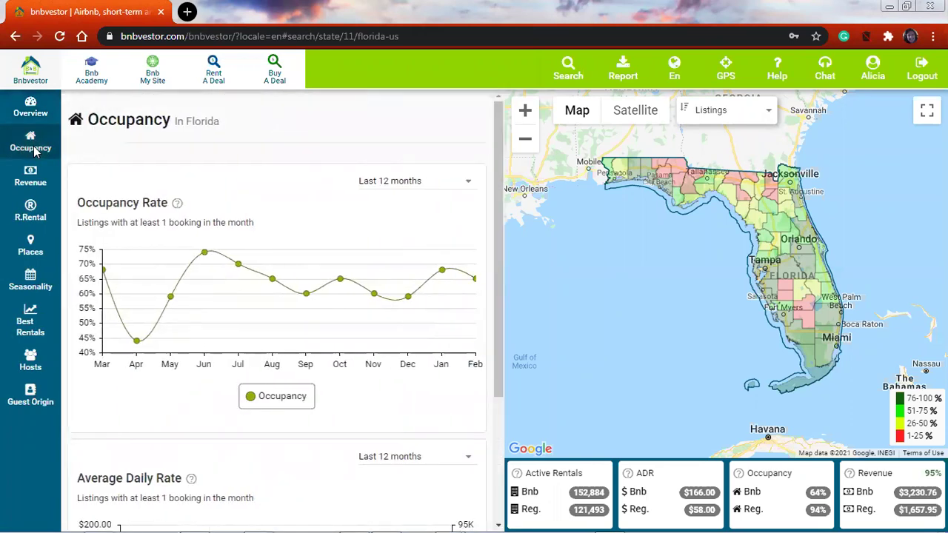
mouse_move(106, 274)
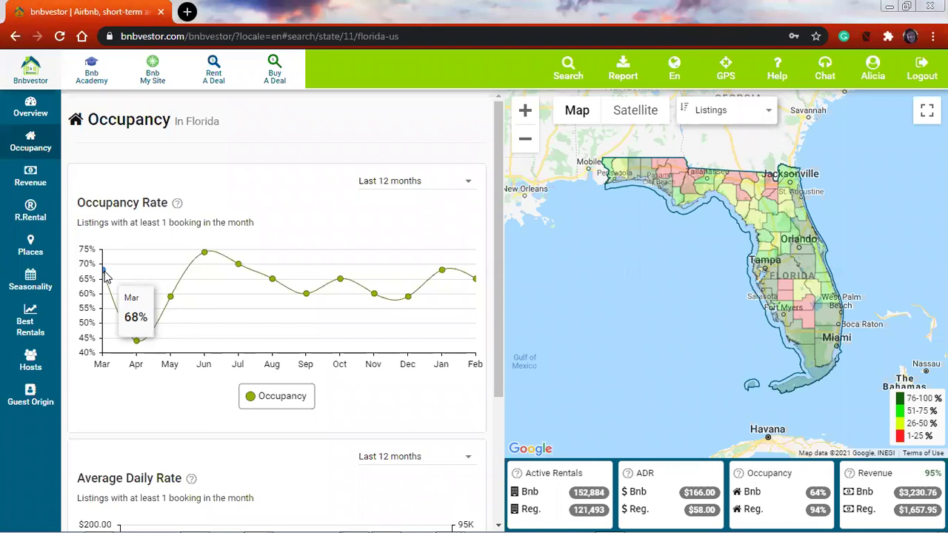
mouse_move(218, 248)
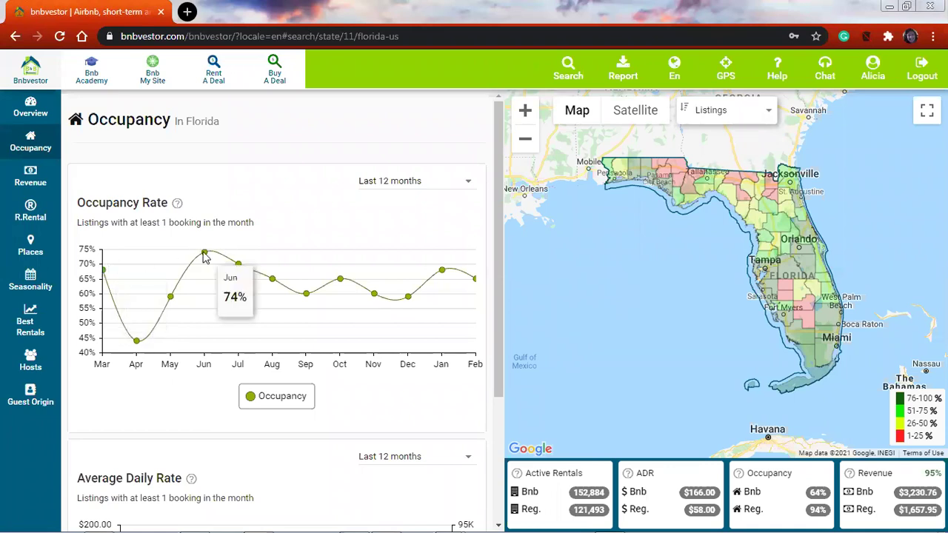
mouse_move(340, 279)
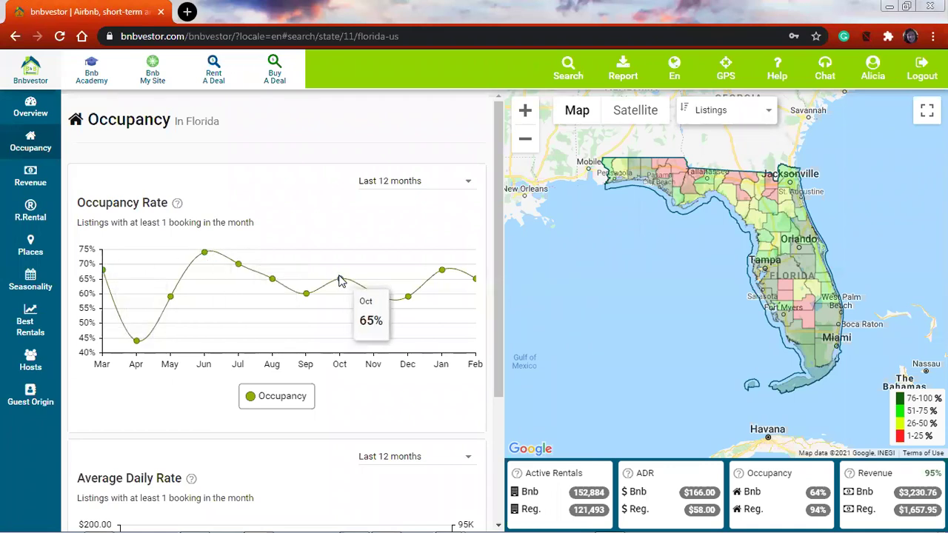
mouse_move(439, 271)
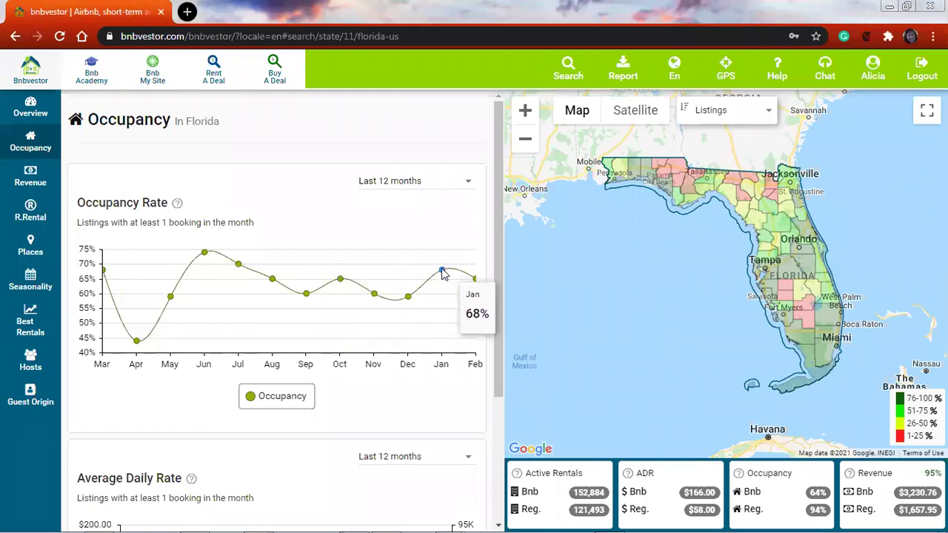
mouse_move(136, 342)
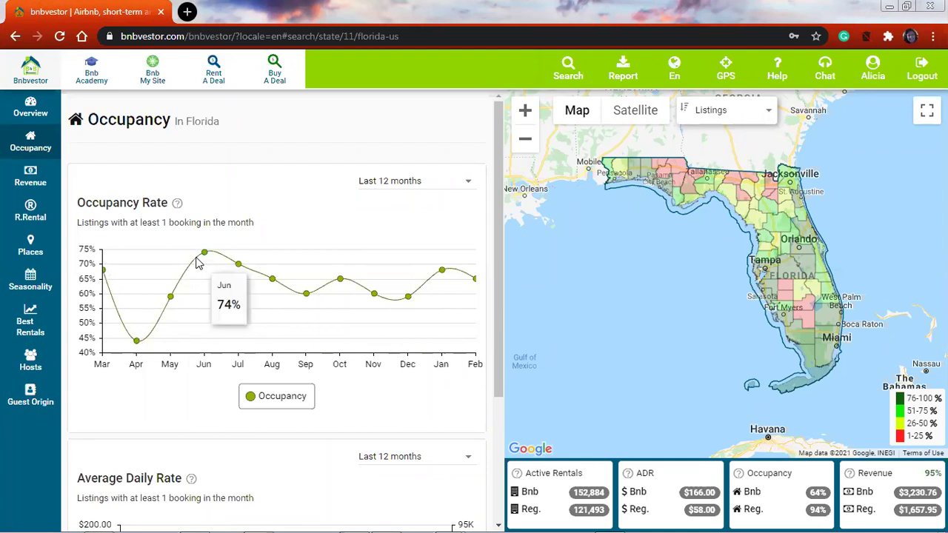
mouse_move(237, 267)
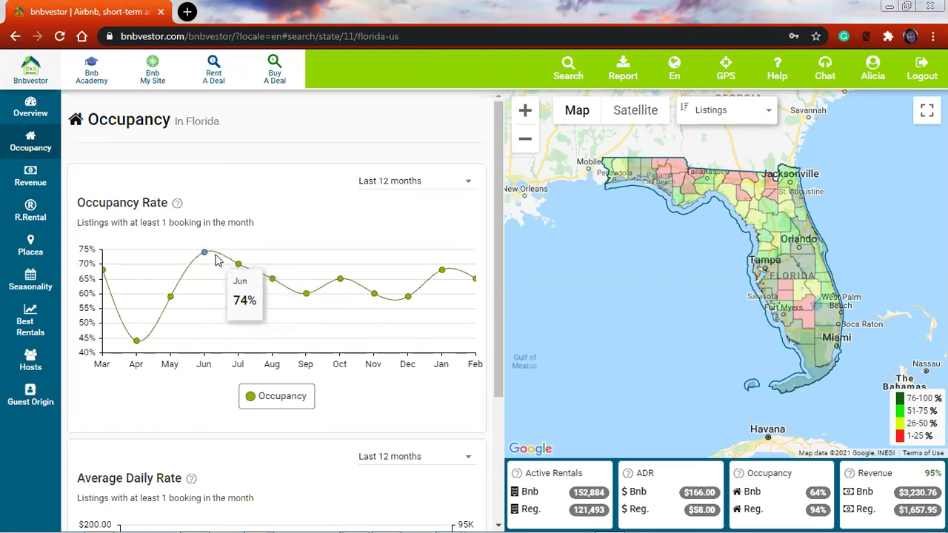
Step: Examine the monthly rates and listings in Florida's Average Daily Rate chart
scroll(131, 318, down, 3)
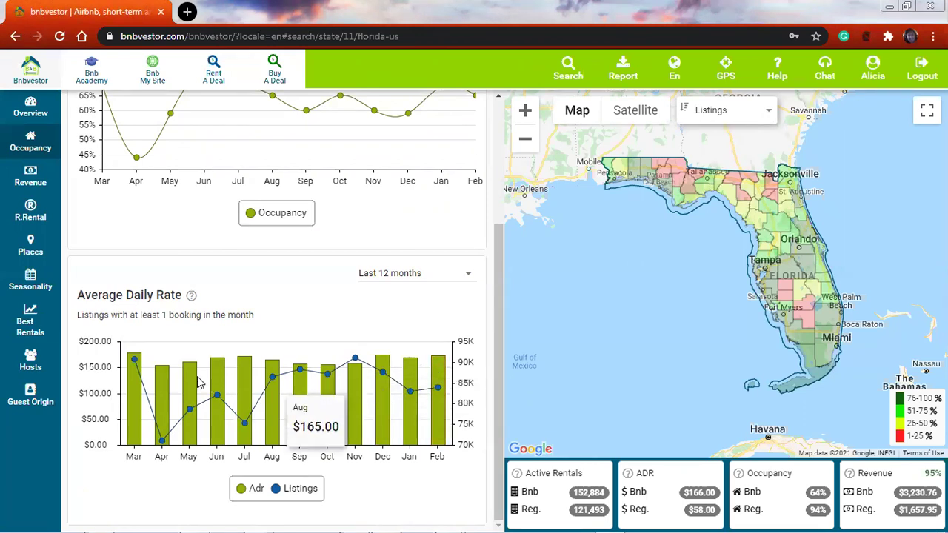
mouse_move(133, 362)
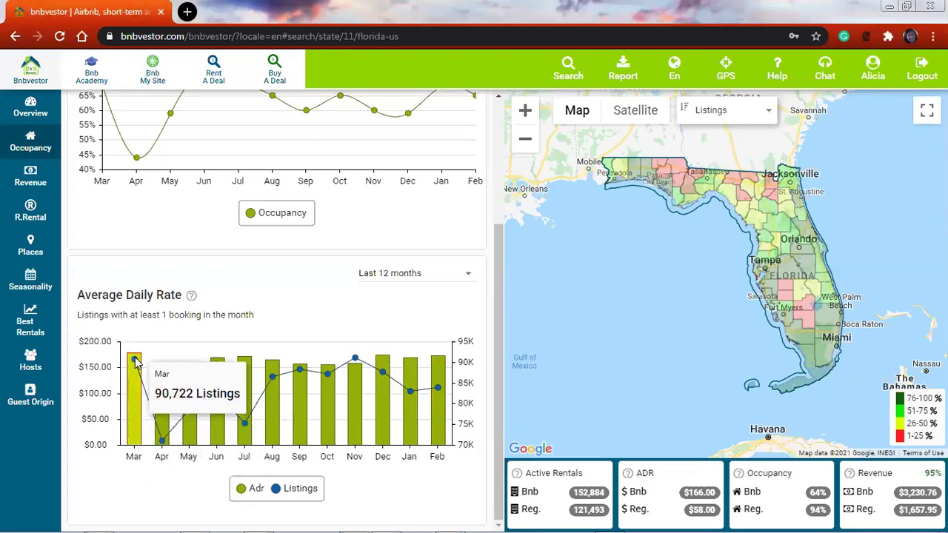
mouse_move(172, 379)
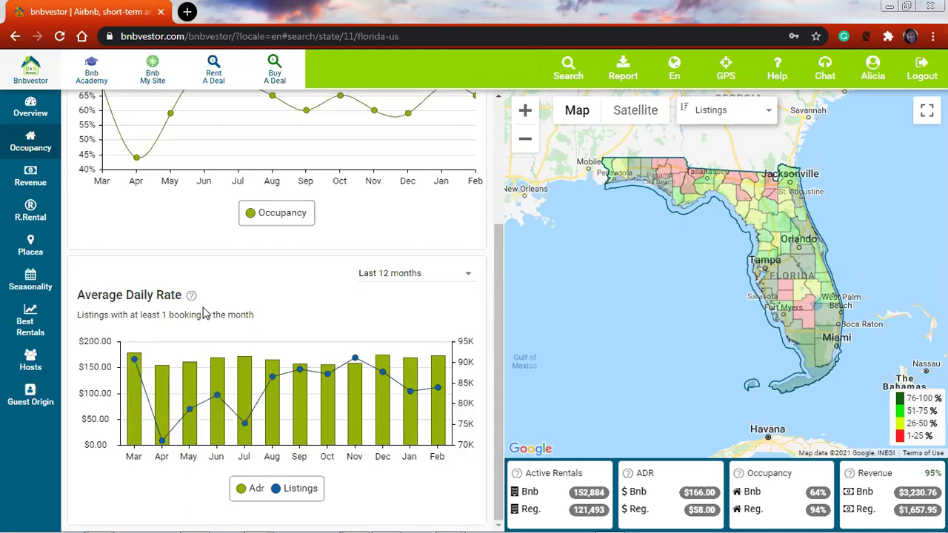
scroll(95, 249, up, 2)
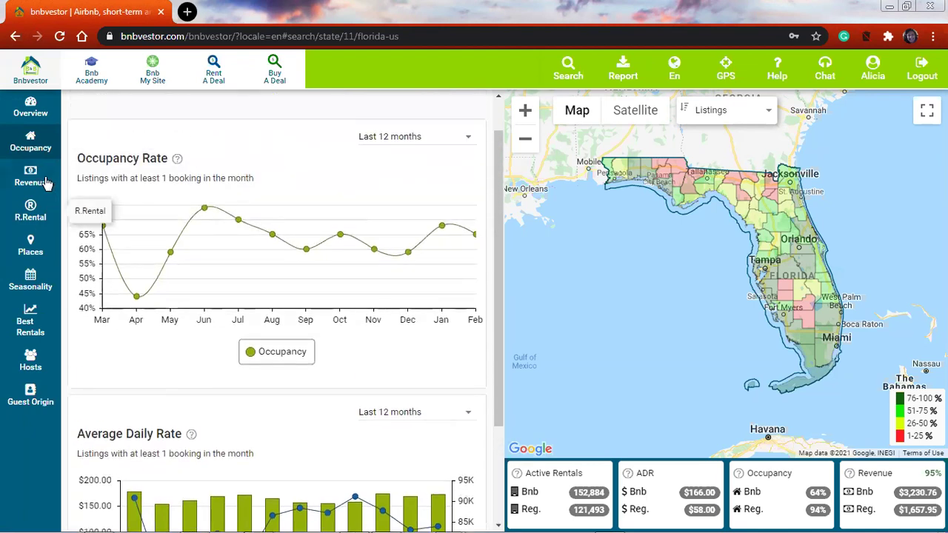
Step: Open Florida's Revenue report and examine the monthly Revenue and Revenue per Available Rental charts
click(42, 187)
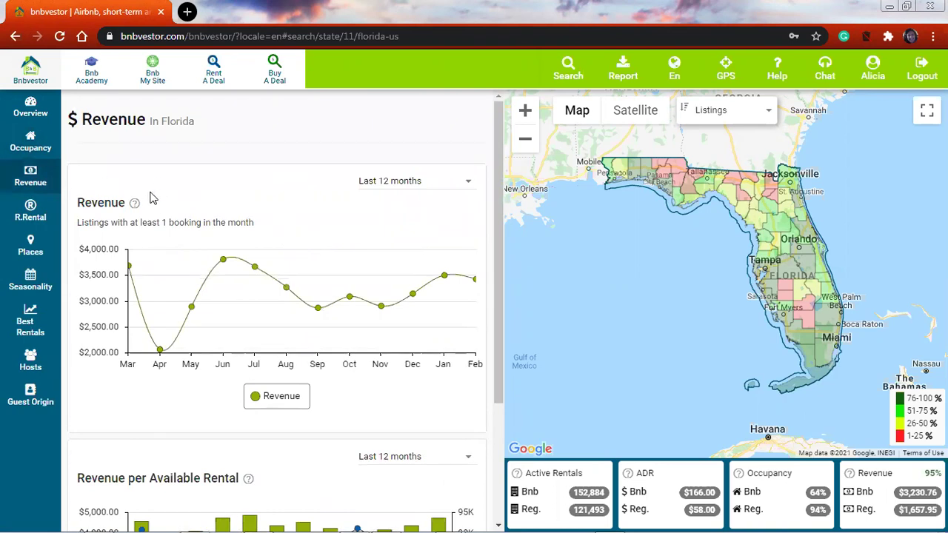
mouse_move(135, 204)
mouse_move(166, 352)
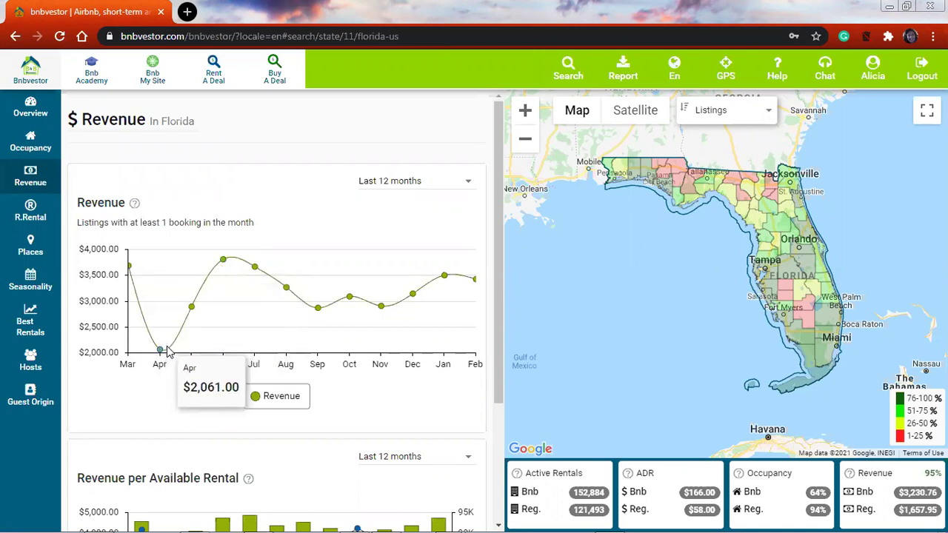
mouse_move(226, 263)
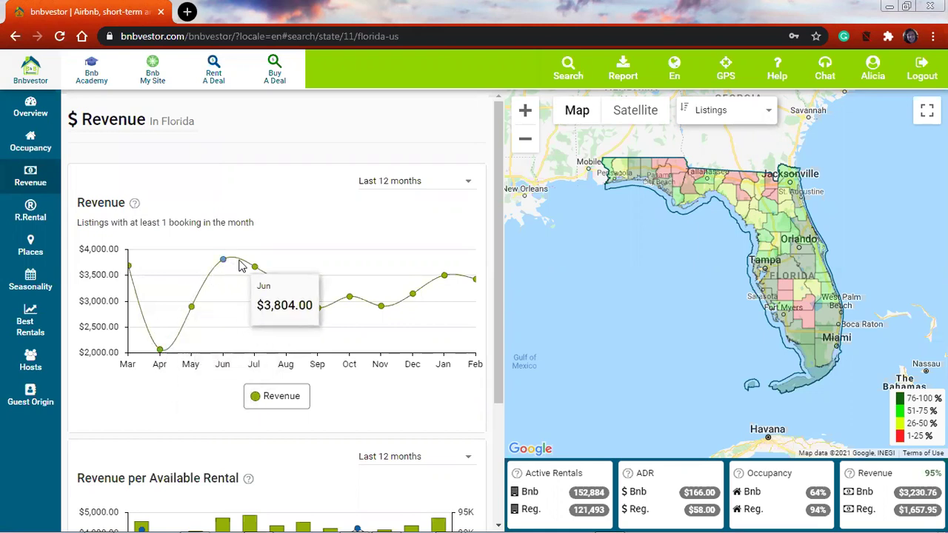
mouse_move(386, 305)
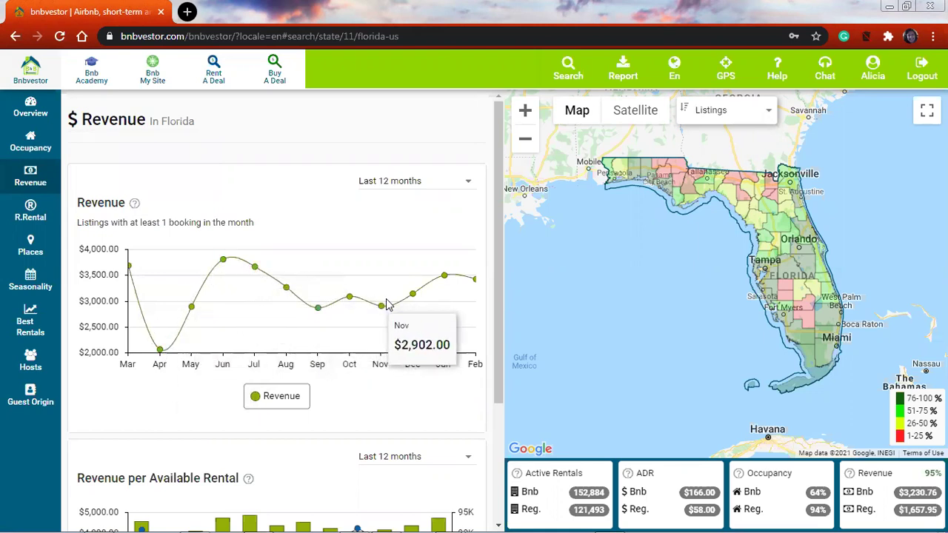
mouse_move(448, 277)
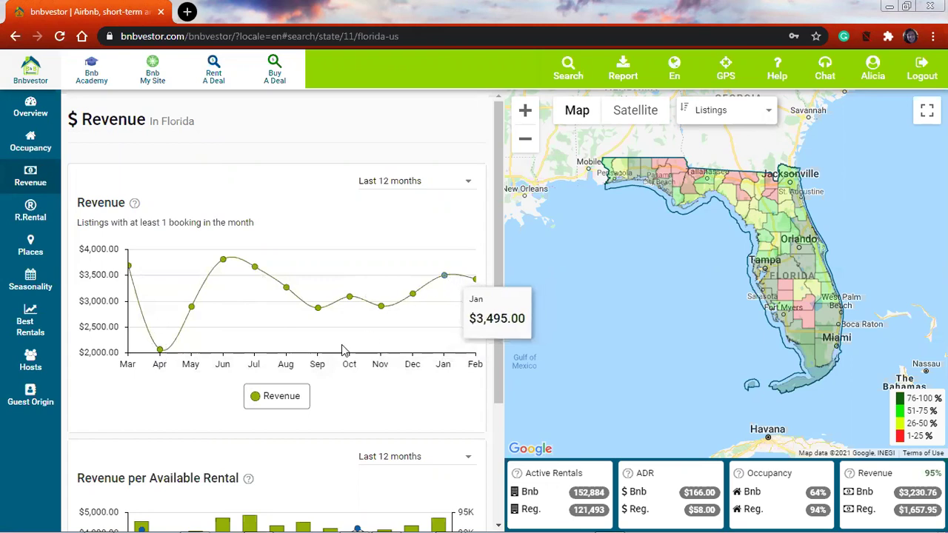
scroll(156, 326, down, 3)
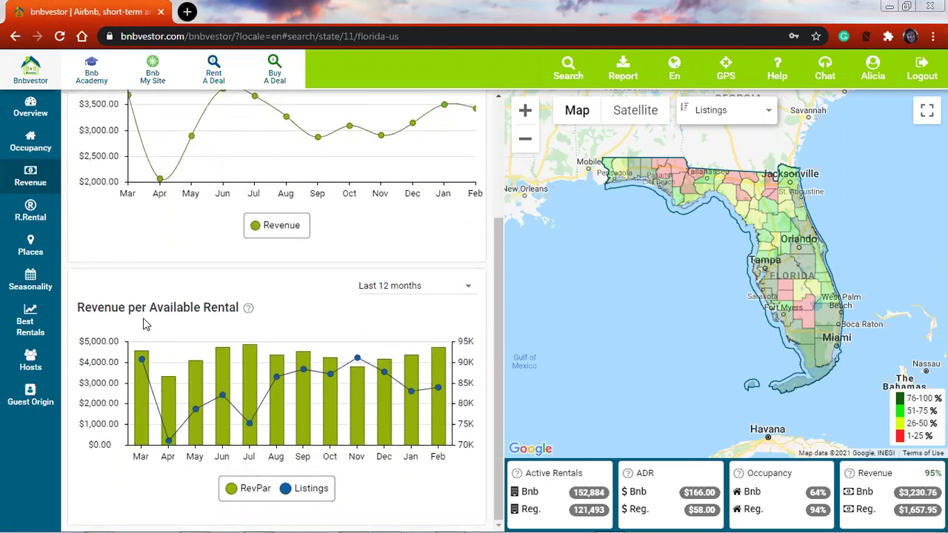
scroll(144, 324, up, 1)
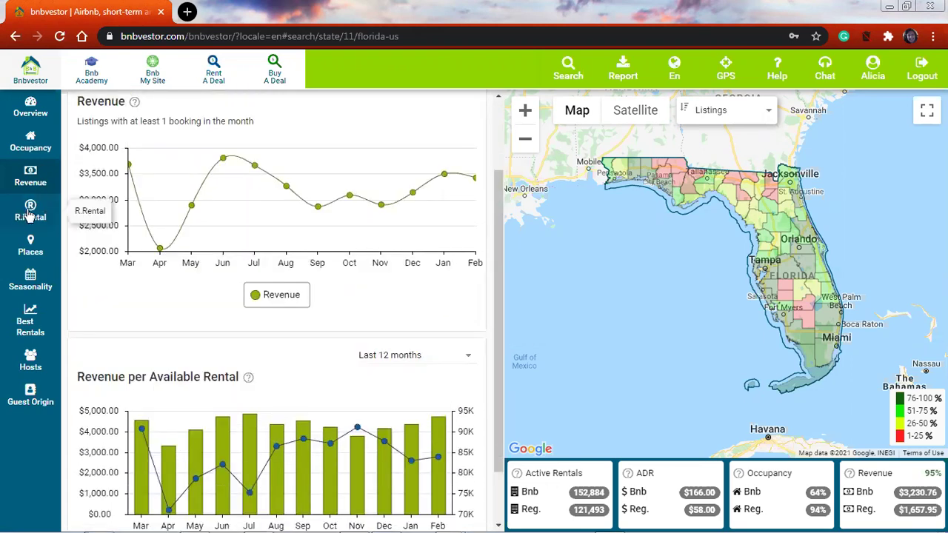
Step: Open Florida's Regular Rental report and review the Rental Size, Agents and Listings by Agents charts
click(30, 215)
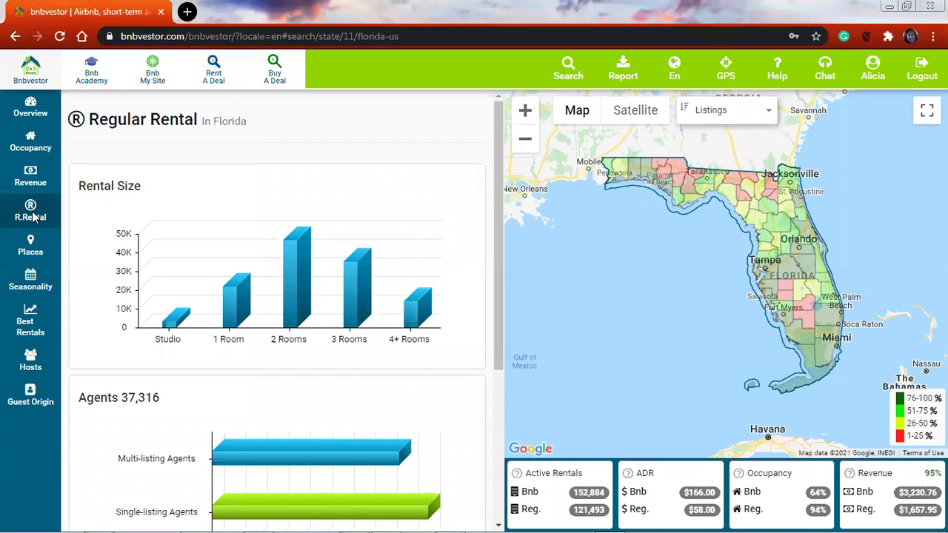
click(33, 214)
scroll(125, 363, down, 1)
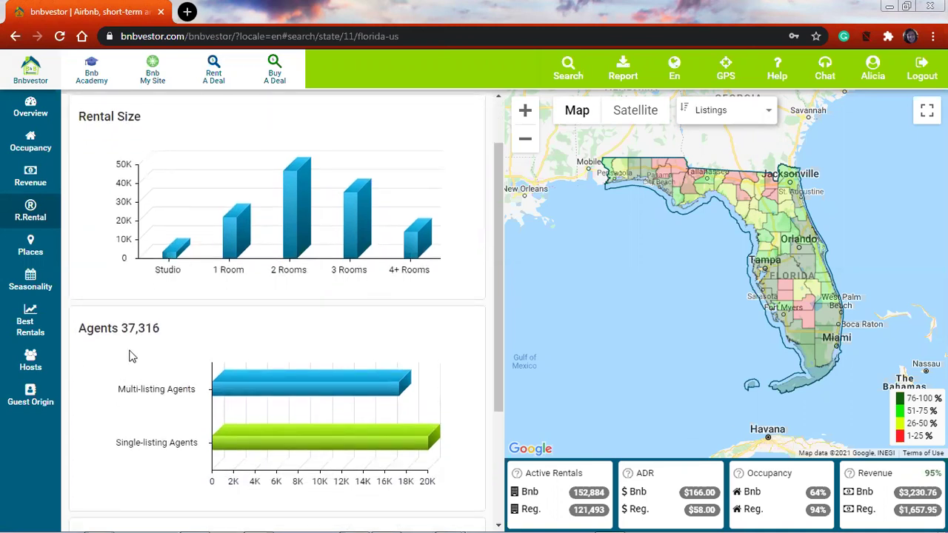
scroll(128, 342, down, 1)
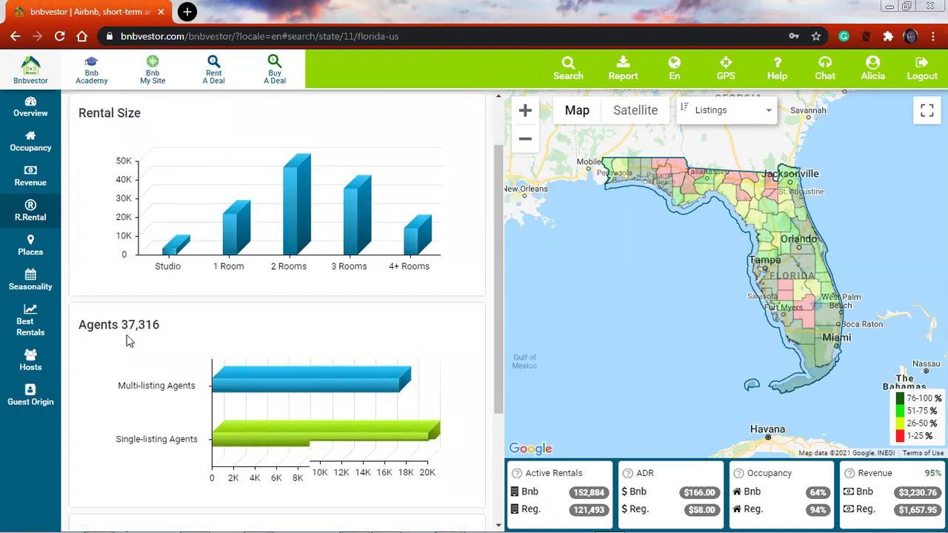
scroll(128, 341, down, 2)
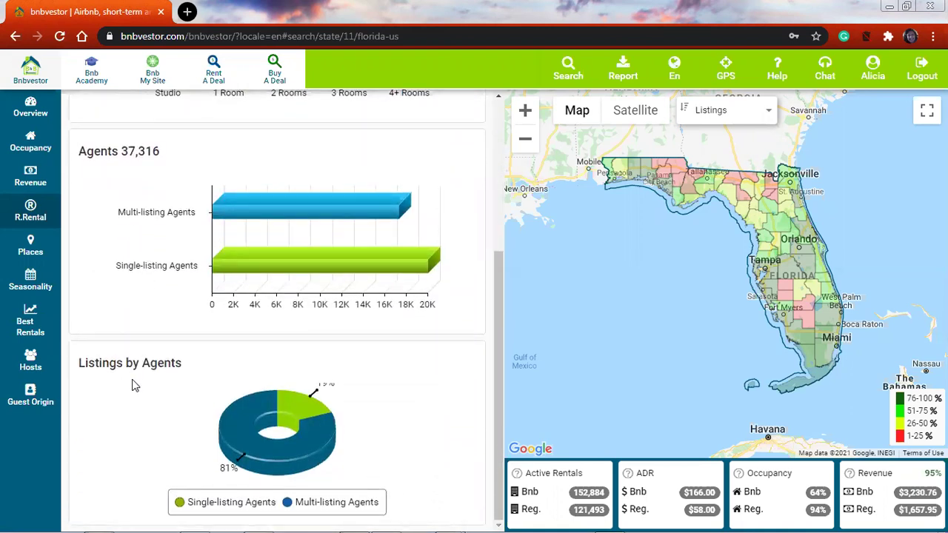
Step: View Florida's Places list by county, and open the Miami-Dade county data from the map
click(33, 246)
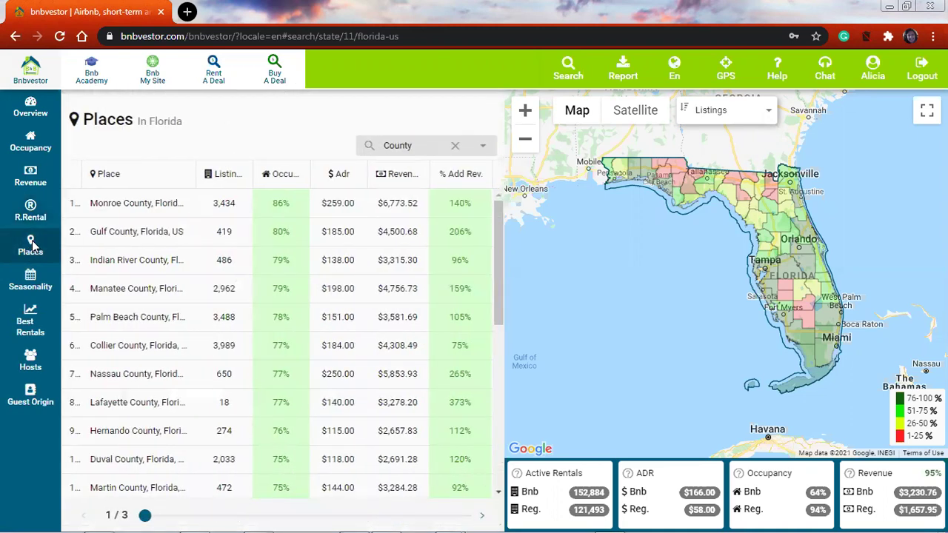
click(158, 205)
click(820, 359)
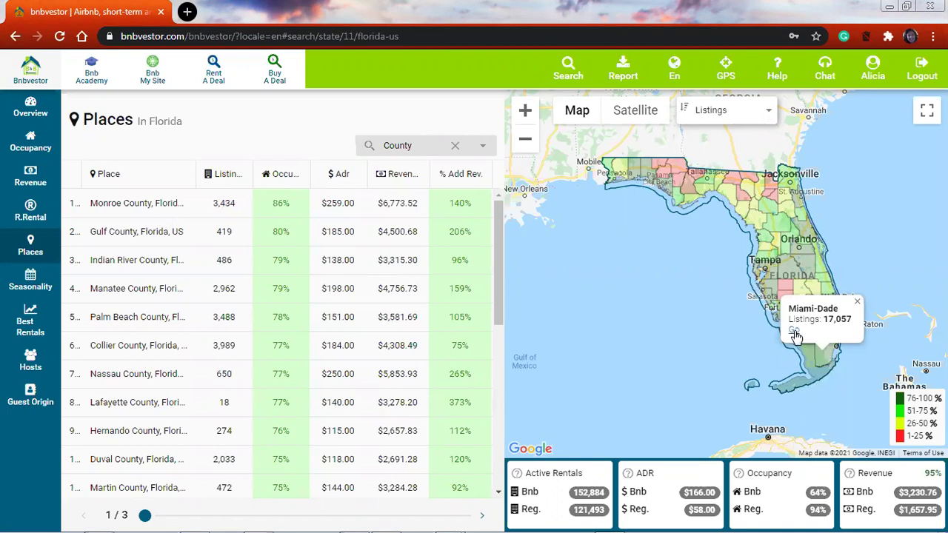
click(794, 331)
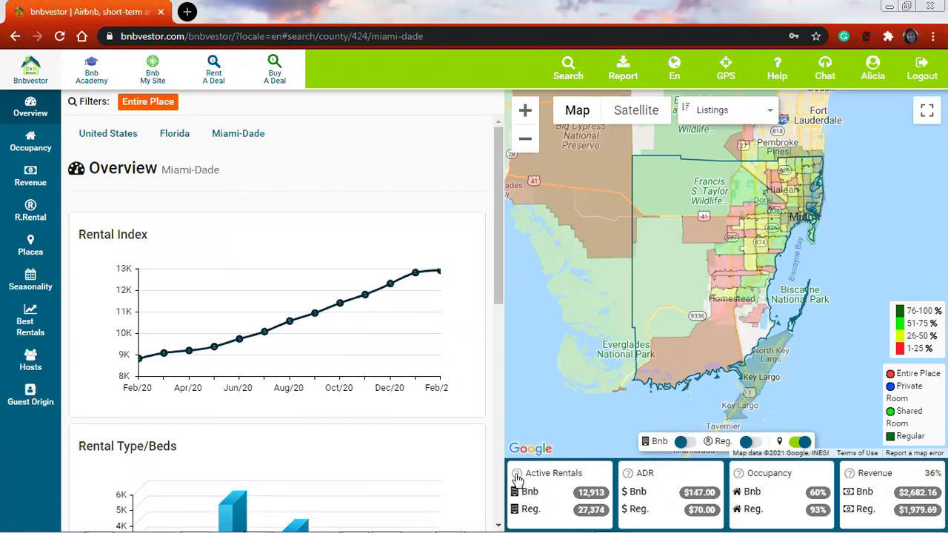
Step: Read the explanations of Miami-Dade's Active Rentals, ADR, Occupancy and Revenue figures
mouse_move(517, 478)
mouse_move(628, 478)
mouse_move(740, 480)
mouse_move(851, 477)
Step: Open zip code 33157 from the Miami-Dade map, and switch its Bnb rental markers off and back on
click(737, 252)
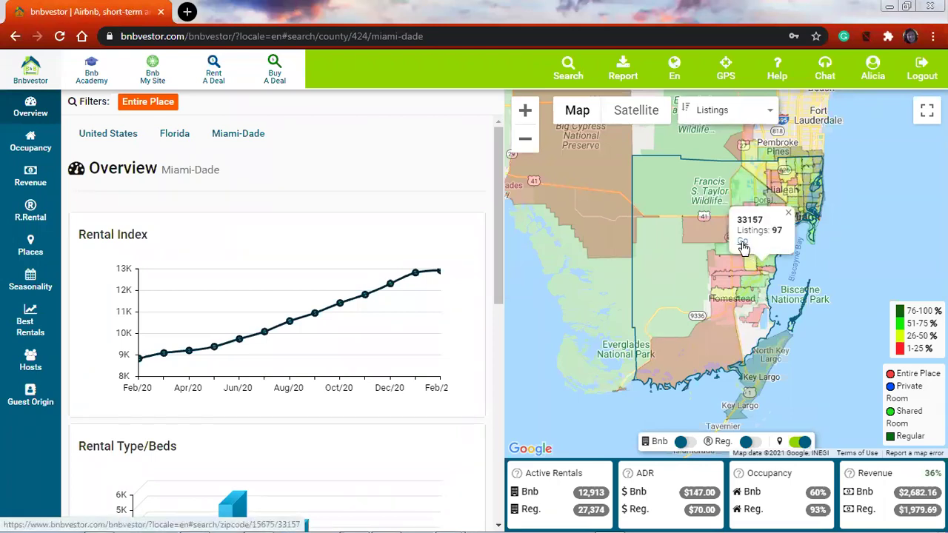
click(742, 245)
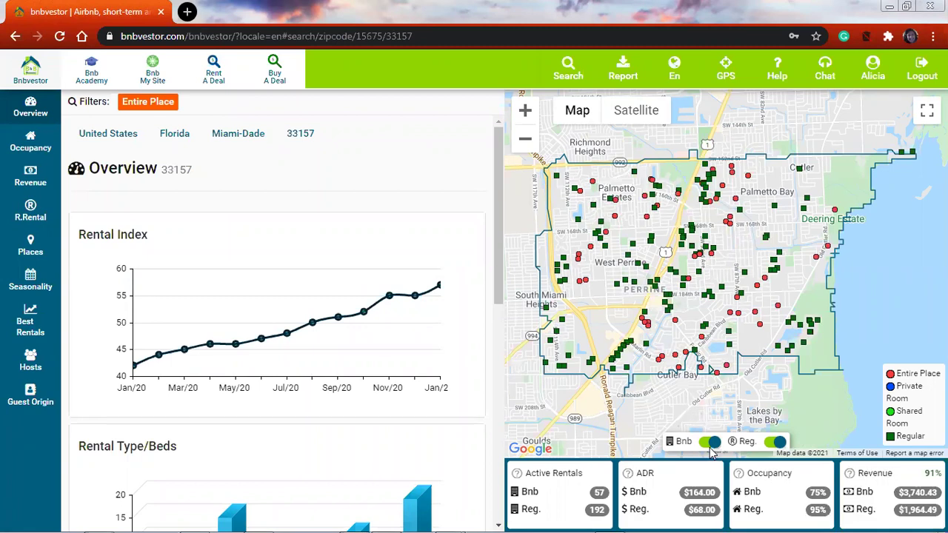
click(710, 443)
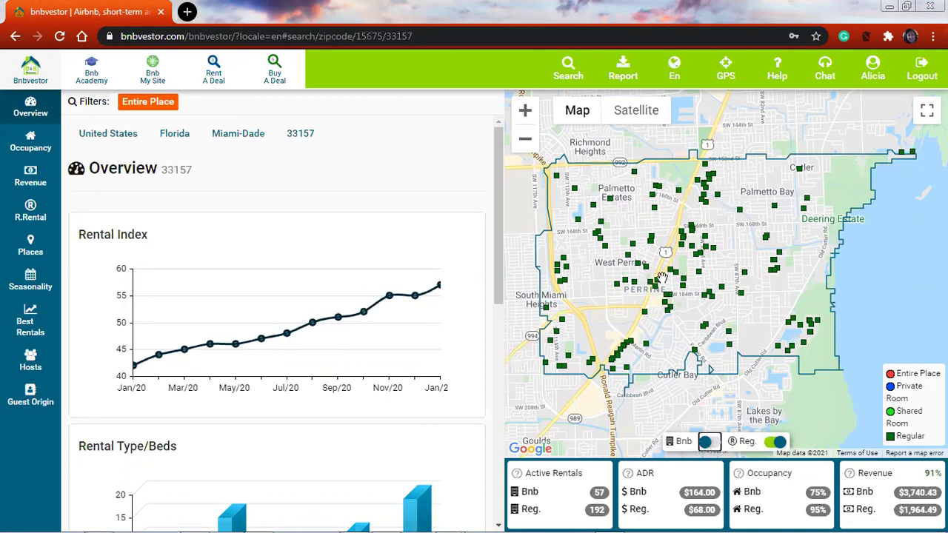
click(709, 442)
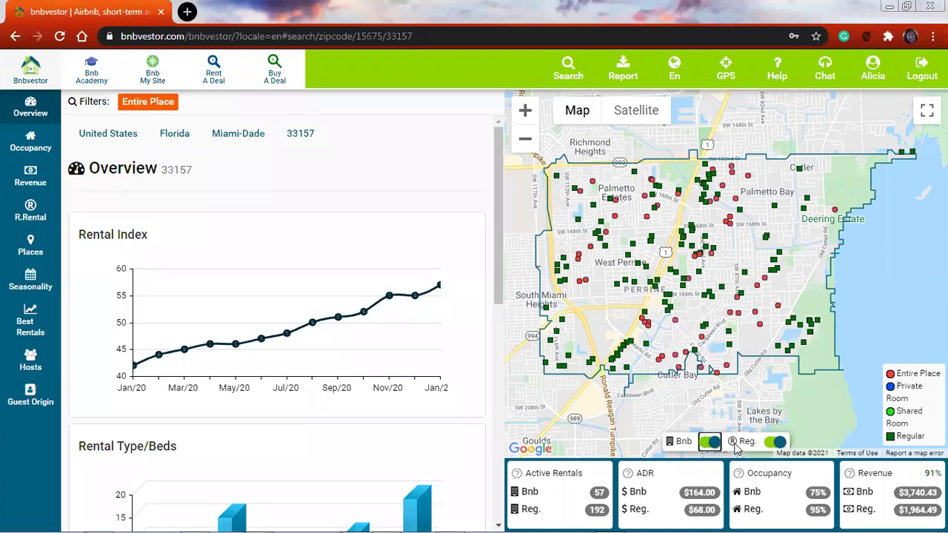
Step: Hide the regular rentals on the map and view the details of the Cutler Bay bungalow and a one-bedroom Miami apartment
click(774, 442)
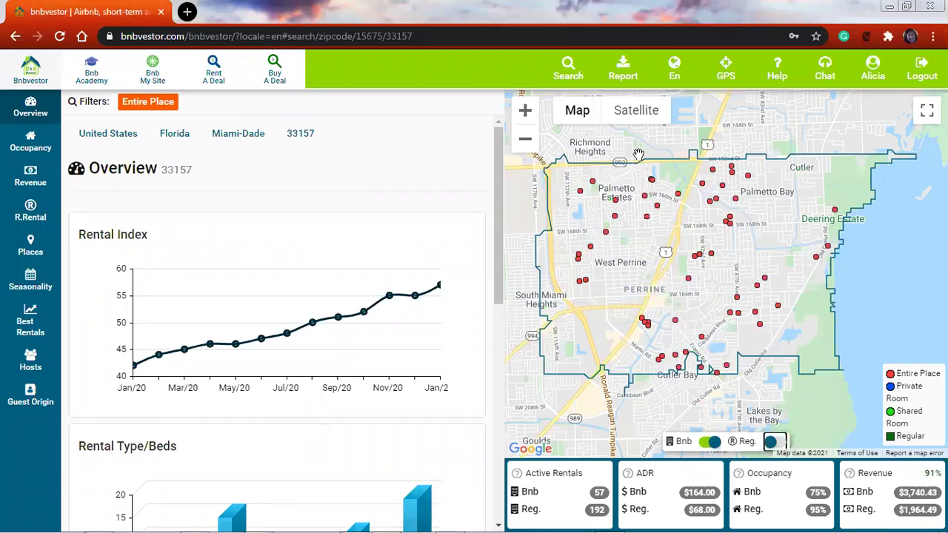
click(676, 323)
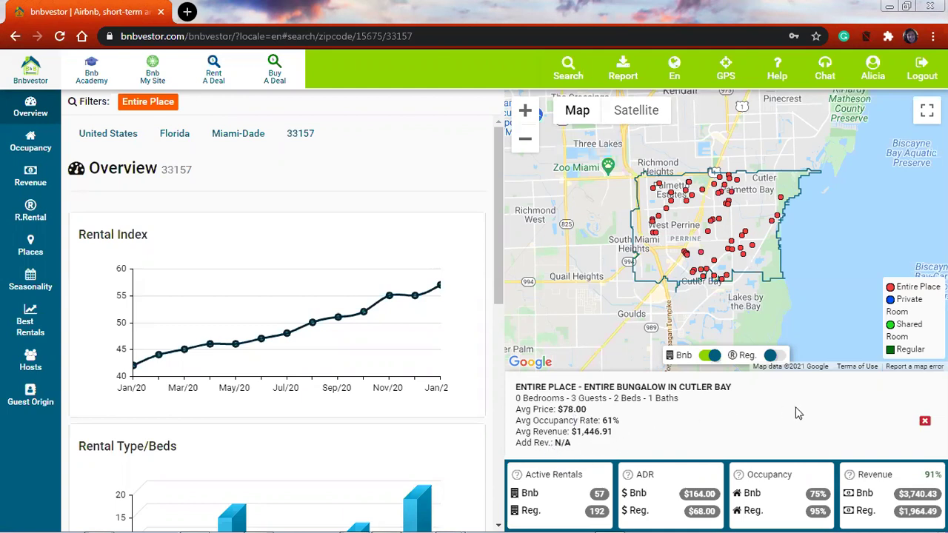
click(671, 207)
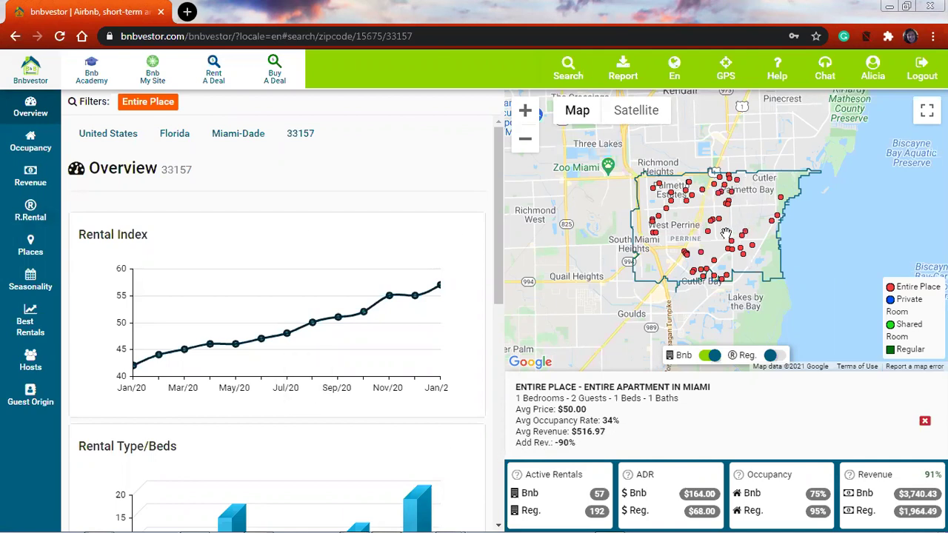
Step: Open the Hosts list for 33157, view the first host's listings and return to the list
click(30, 361)
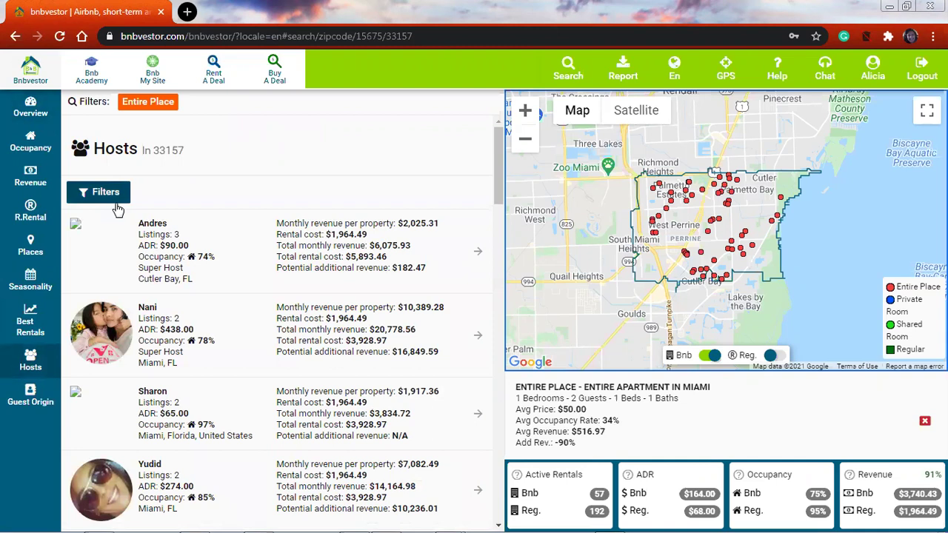
click(166, 252)
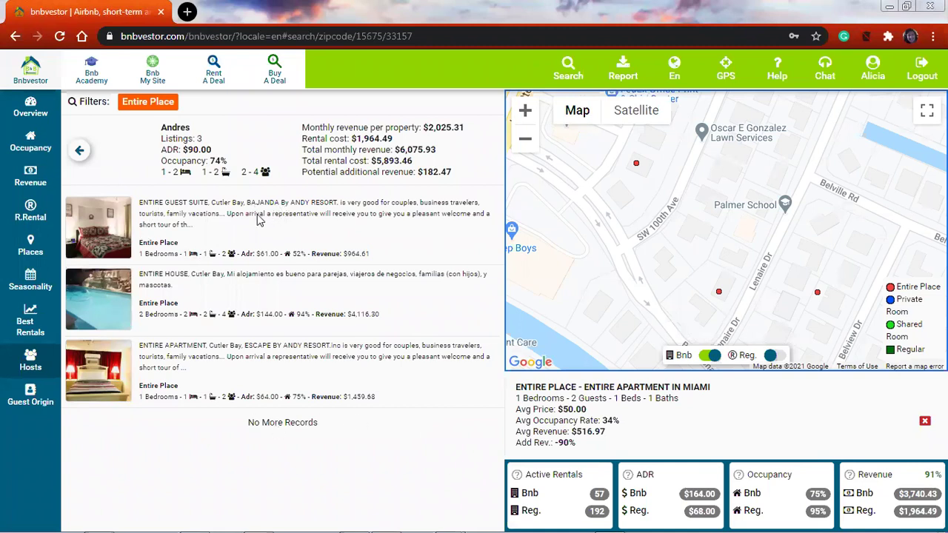
click(77, 149)
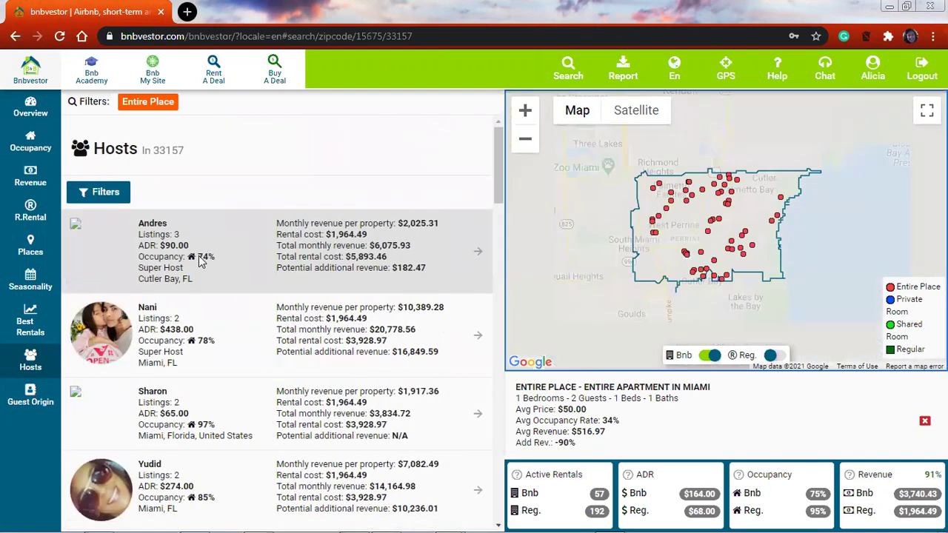
Step: Browse the 33157 Hosts list down to its end and return to the first hosts, comparing listings, occupancy and revenue
scroll(198, 261, down, 2)
scroll(199, 261, down, 2)
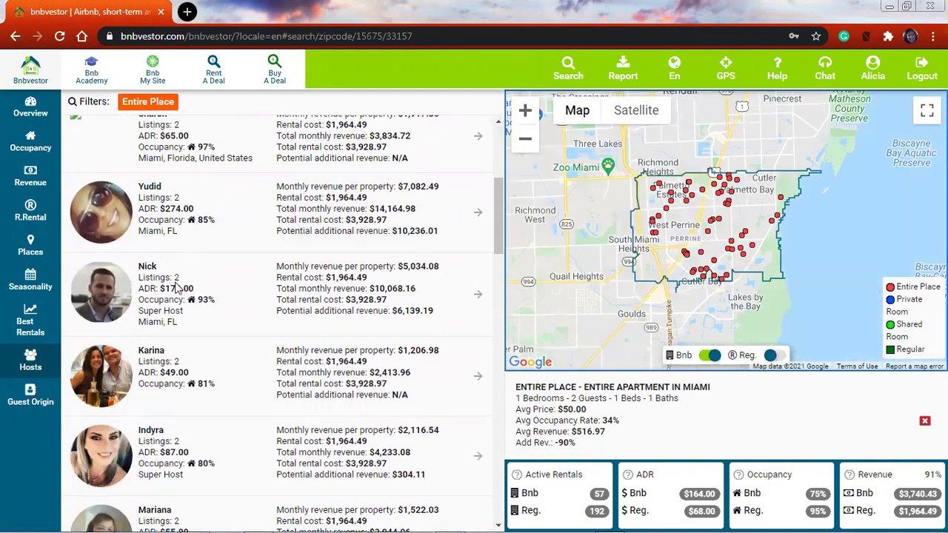
scroll(170, 274, down, 4)
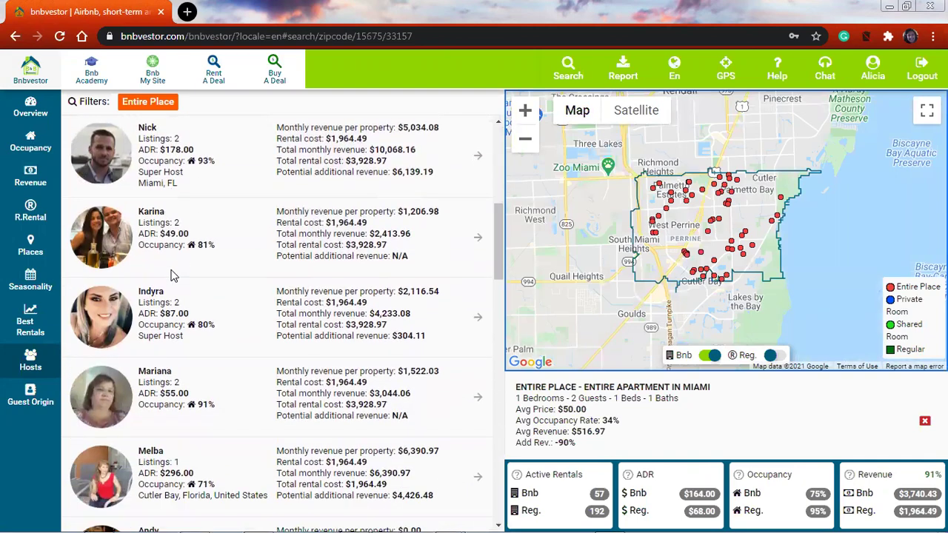
scroll(171, 276, down, 3)
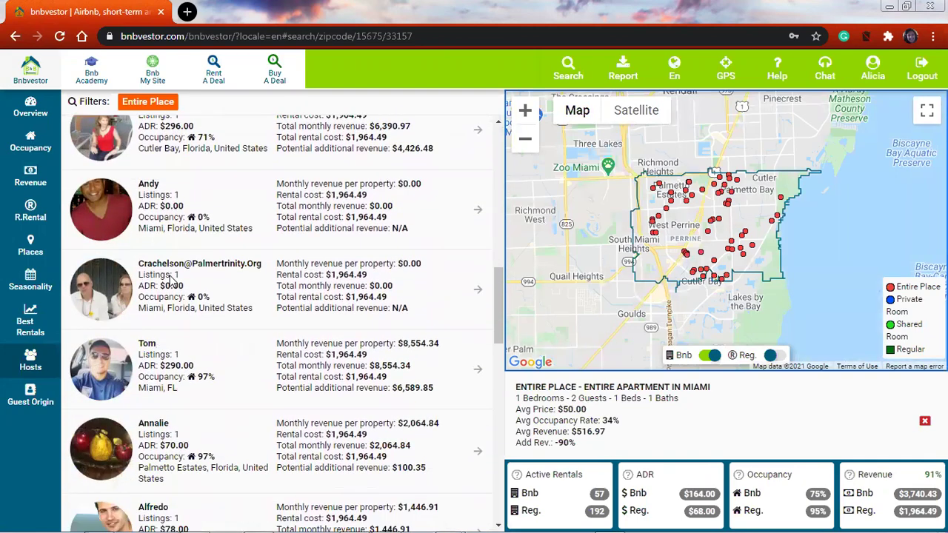
scroll(175, 310, down, 6)
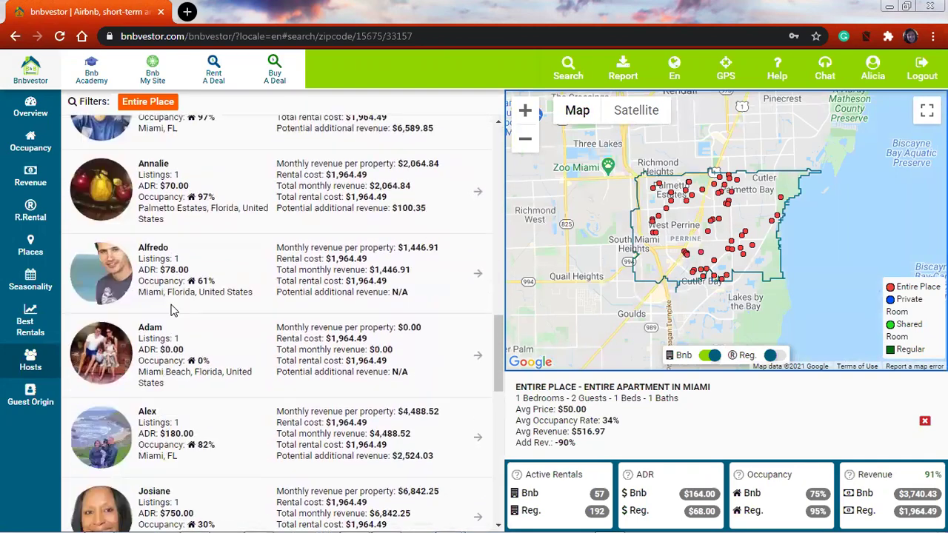
scroll(173, 307, down, 5)
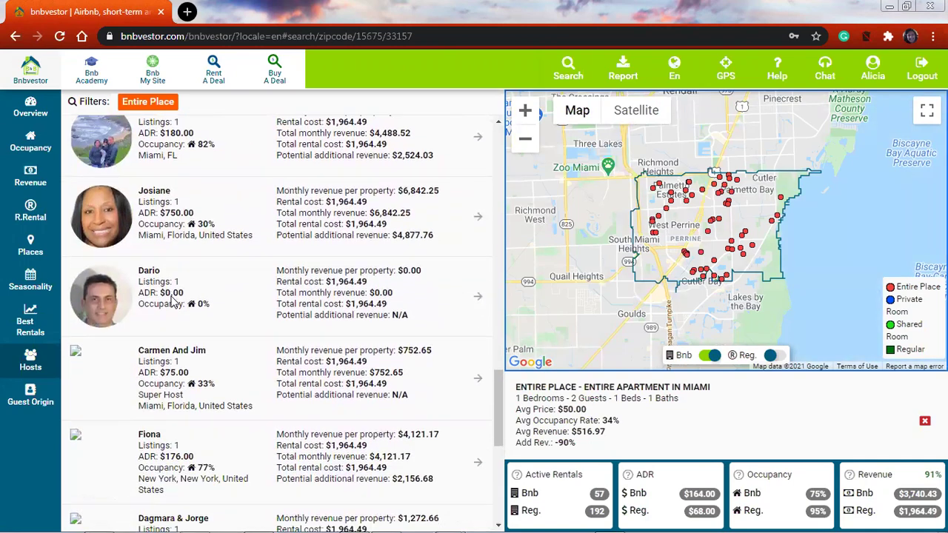
scroll(173, 300, down, 3)
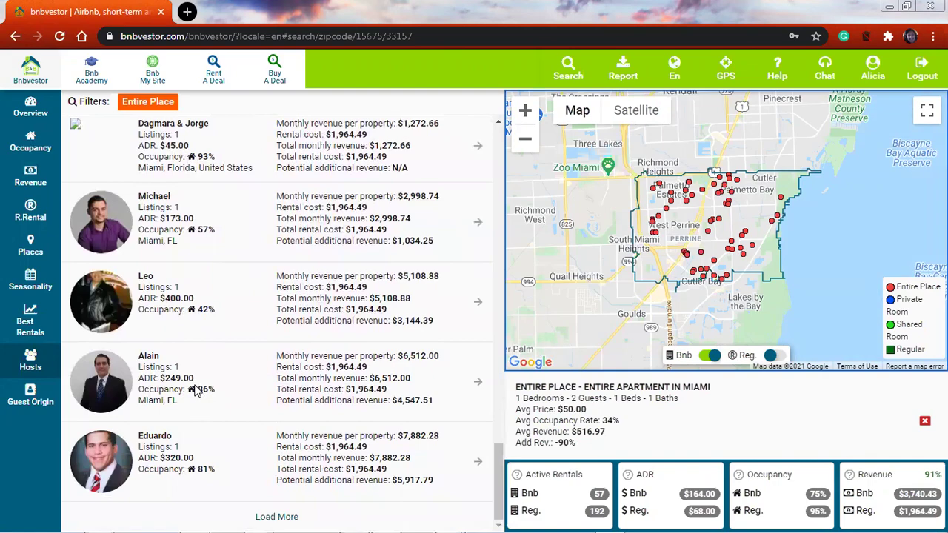
scroll(199, 399, up, 10)
scroll(196, 390, up, 10)
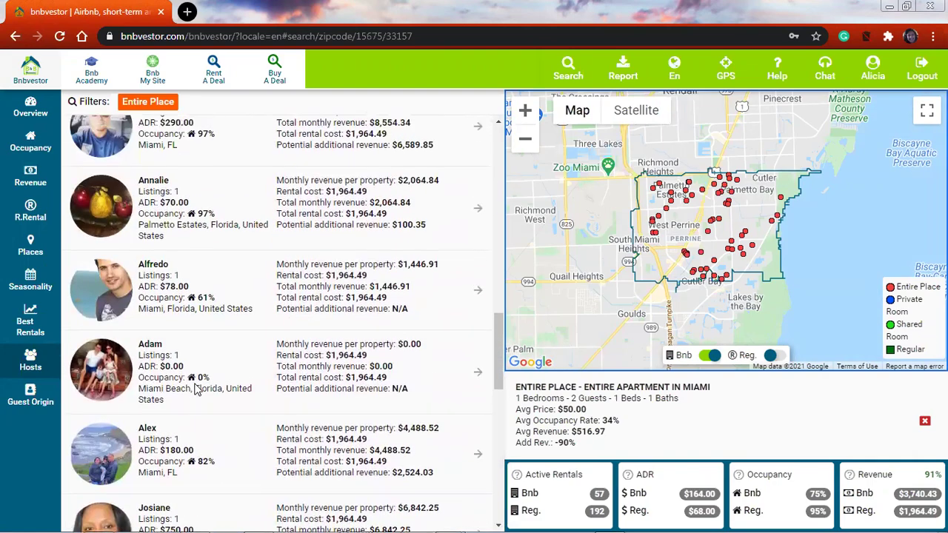
scroll(197, 390, up, 6)
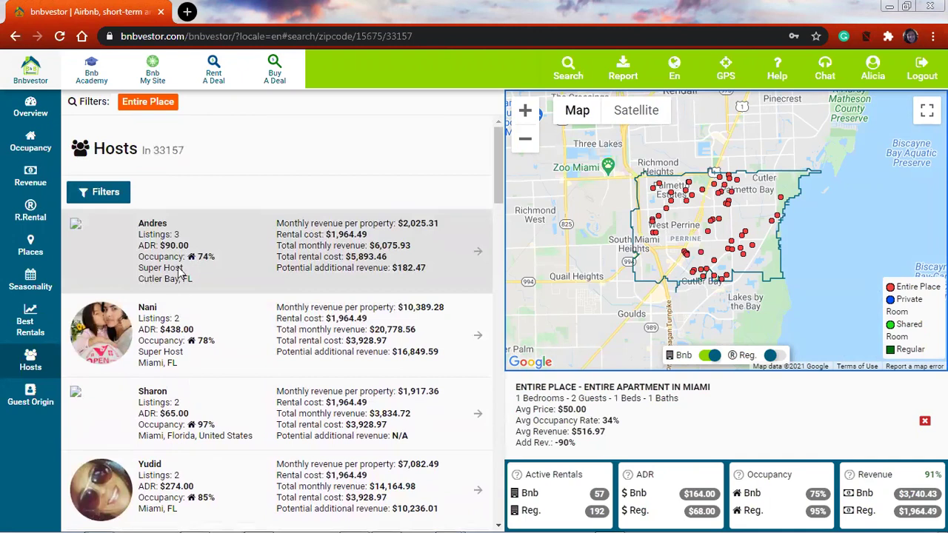
Step: View the fourth host's listings, open the four-bedroom Palmetto Bay house on Airbnb, and return to Bnbvestor
scroll(160, 413, down, 1)
click(163, 414)
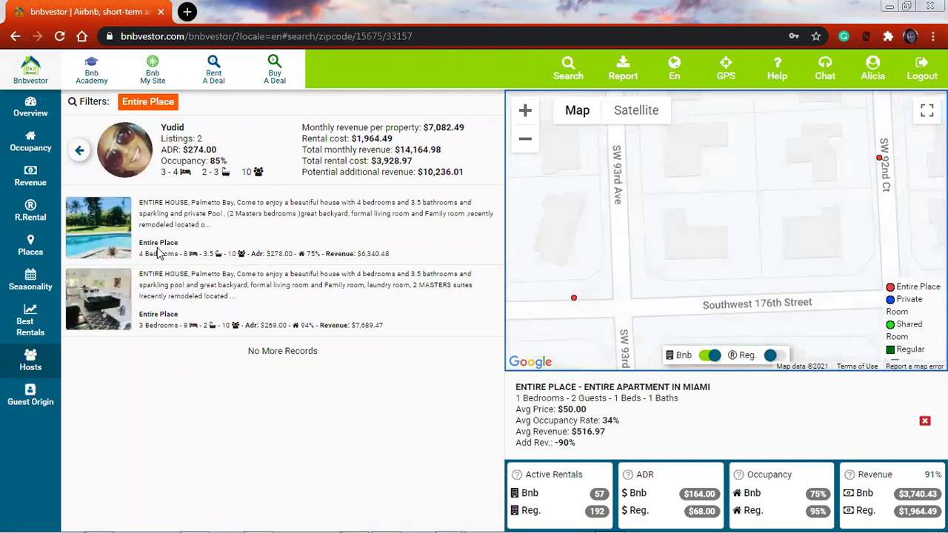
click(118, 234)
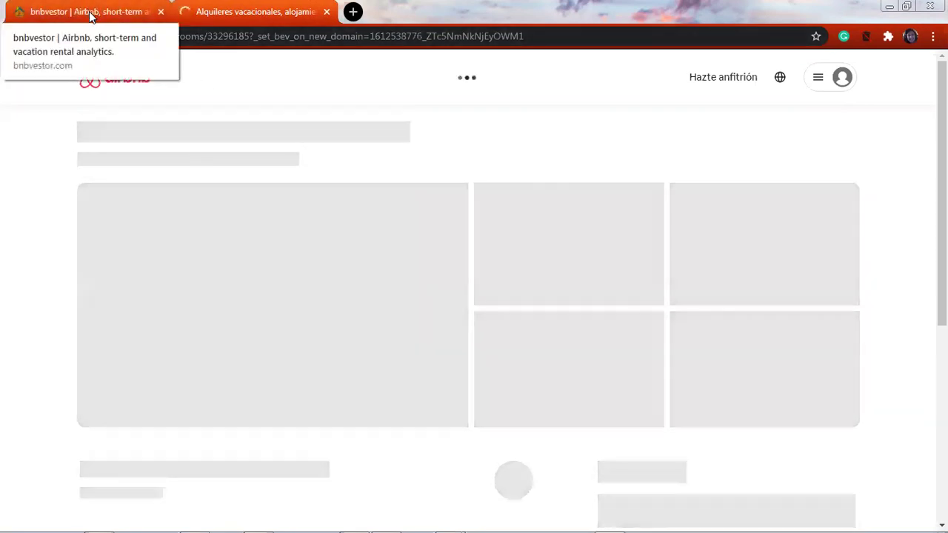
click(90, 17)
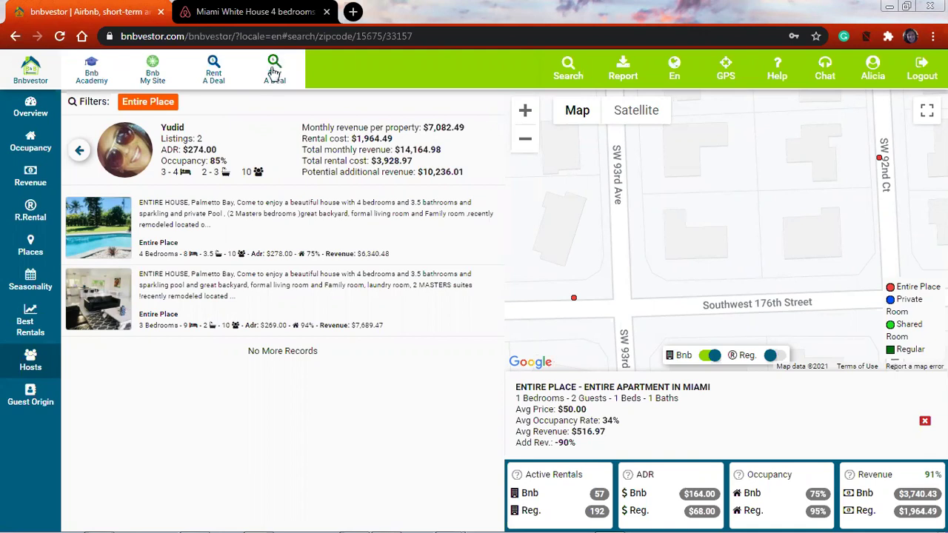
Step: Switch to Rent A Deal and search by region for Kissimmee, Florida, US
click(214, 70)
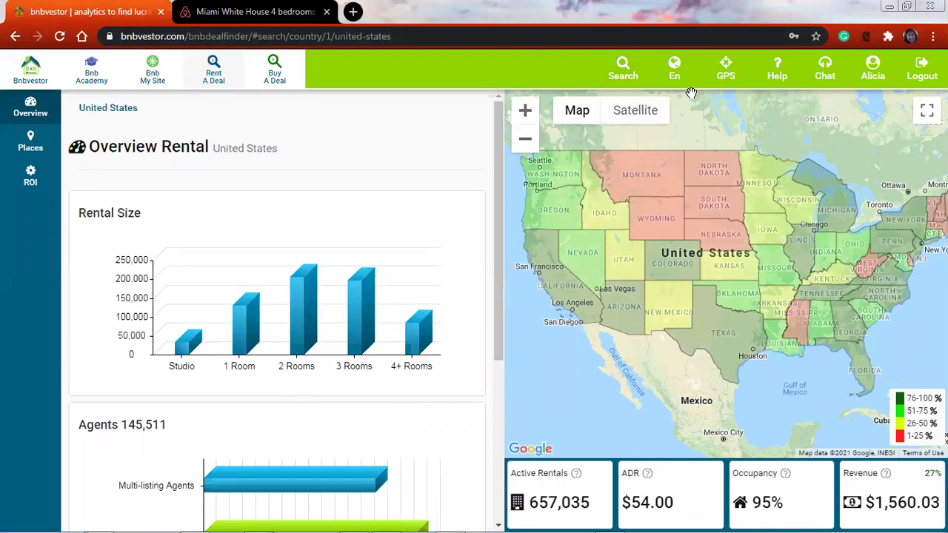
click(619, 71)
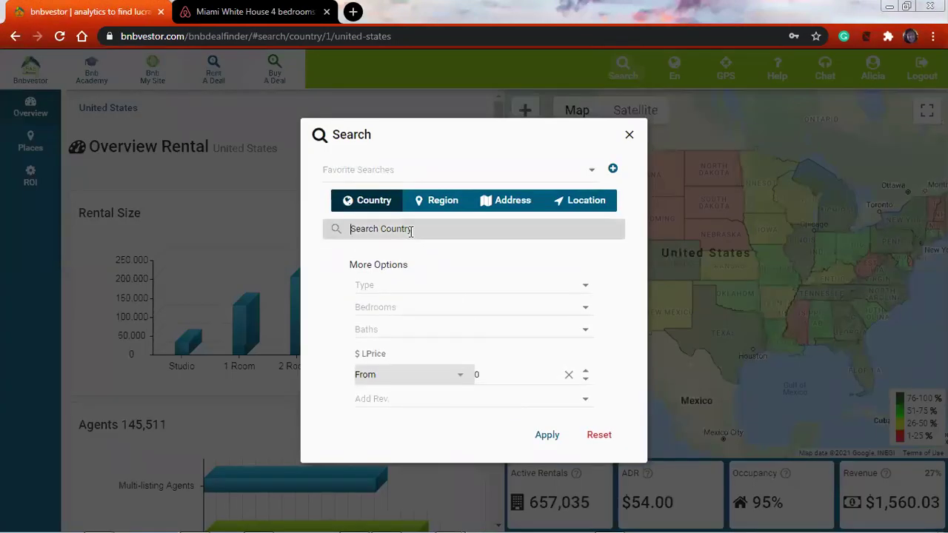
click(438, 203)
click(405, 229)
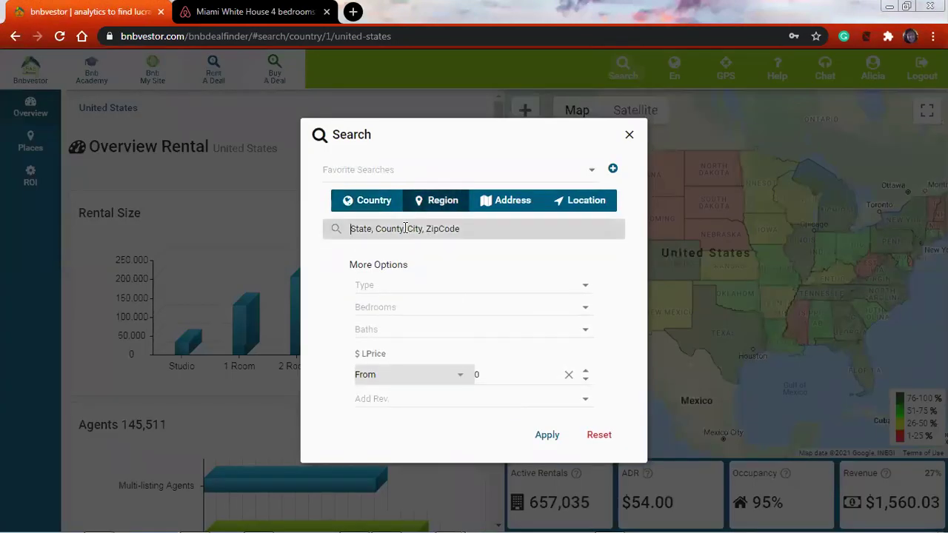
text(florida)
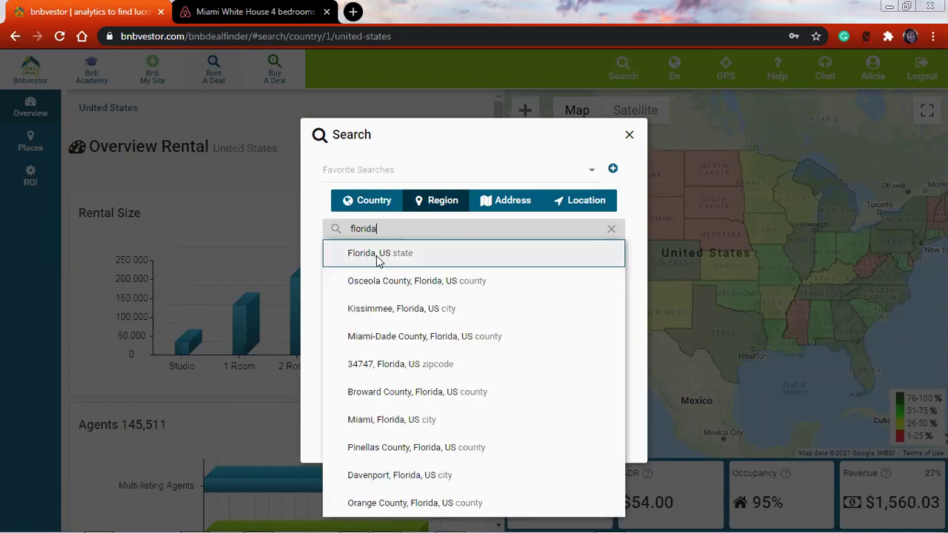
click(374, 305)
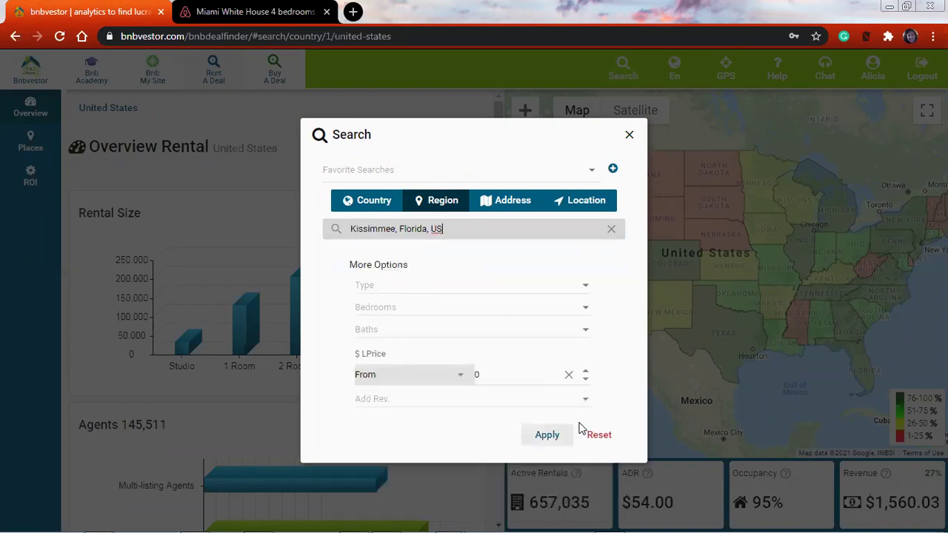
key(Return)
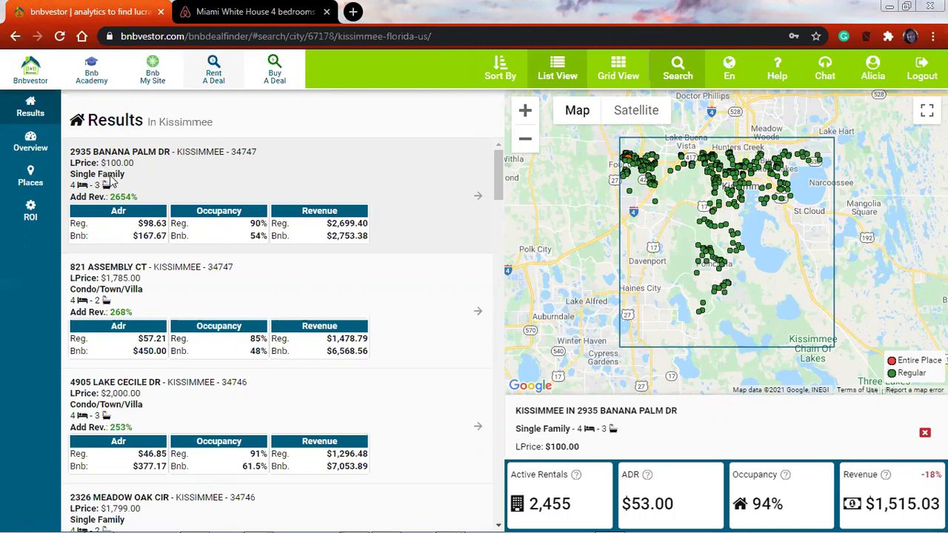
Step: Browse the Kissimmee rental results, comparing each property's regular and Bnb ADR, occupancy and revenue
scroll(107, 177, down, 3)
scroll(111, 182, down, 5)
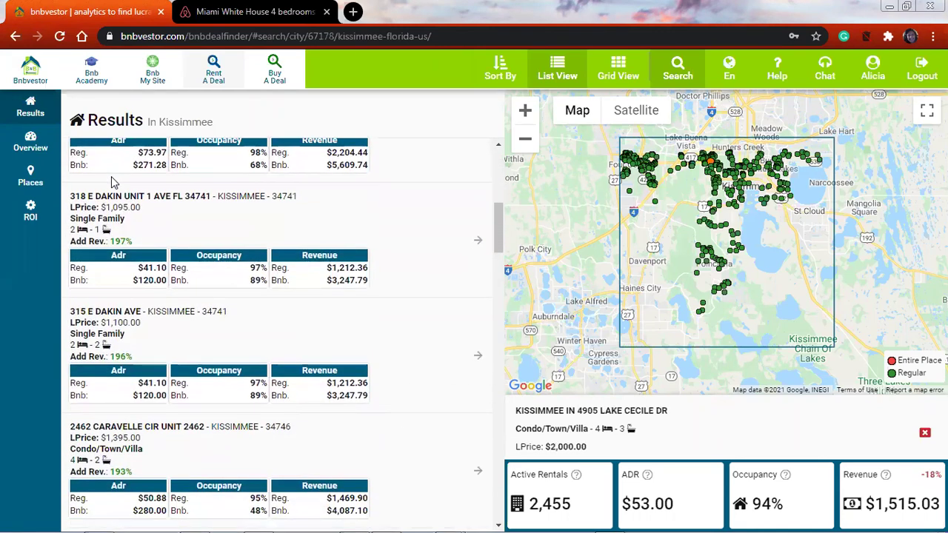
scroll(111, 181, down, 1)
scroll(111, 181, down, 5)
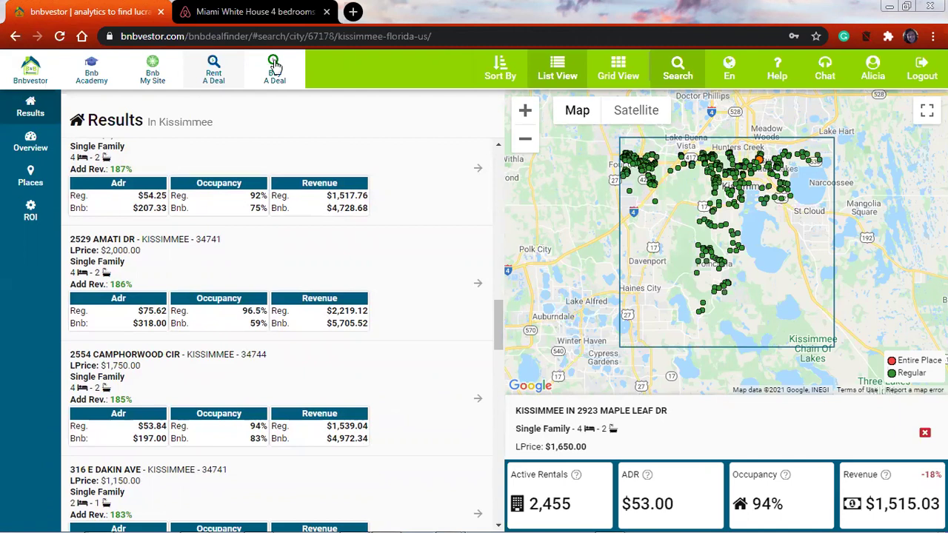
scroll(190, 143, down, 5)
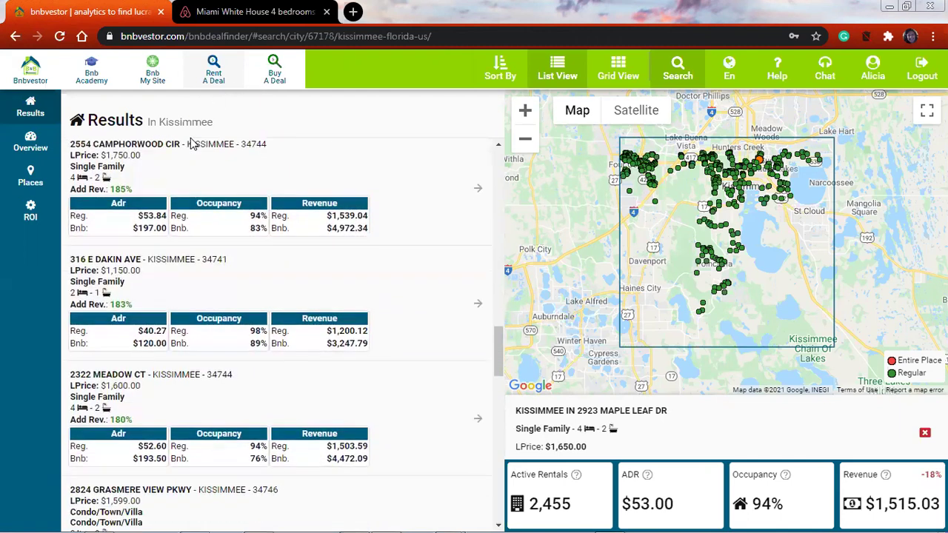
scroll(191, 143, down, 15)
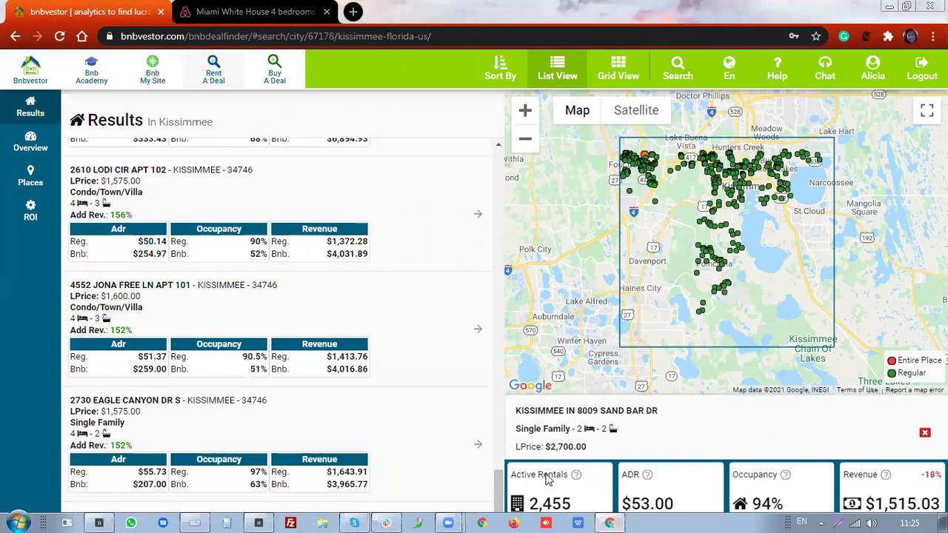
Step: Read the explanations of Kissimmee's Active Rentals, ADR, Occupancy and Revenue figures
mouse_move(577, 482)
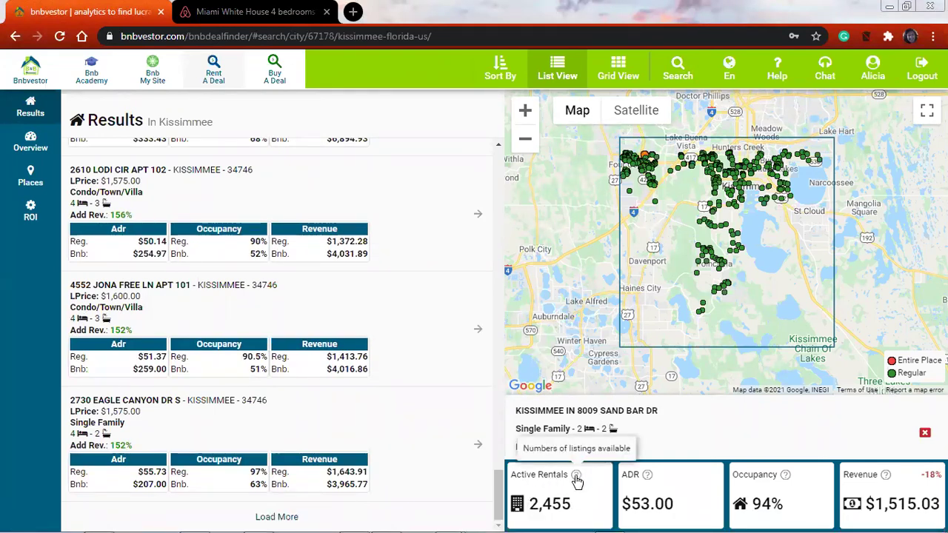
mouse_move(648, 480)
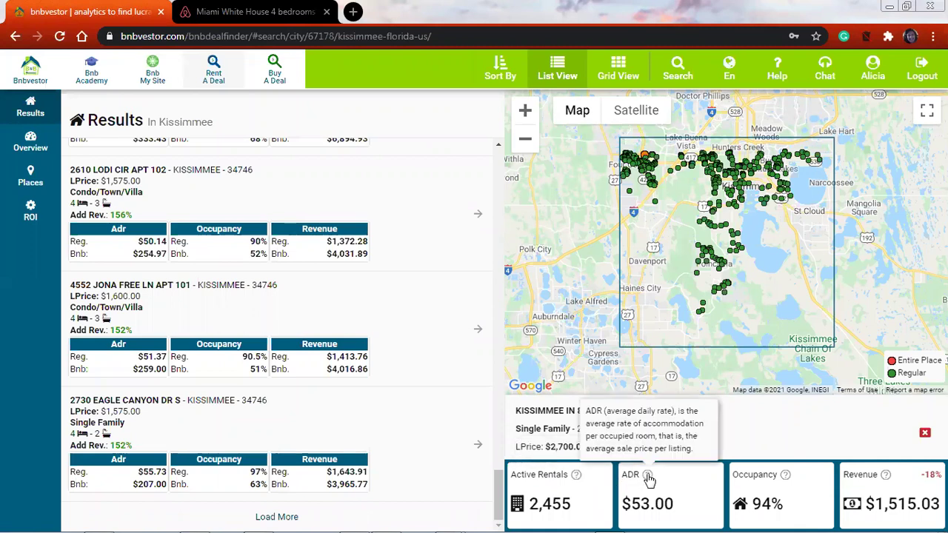
mouse_move(785, 480)
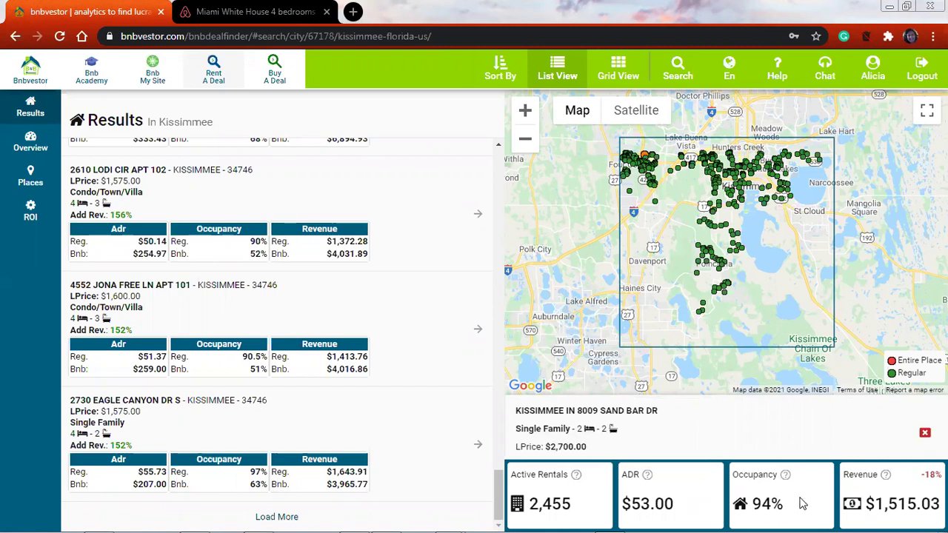
mouse_move(891, 485)
Step: Open the Kissimmee rental overview and examine the Rental Size chart and the multi-listing and single-listing agent counts
click(27, 148)
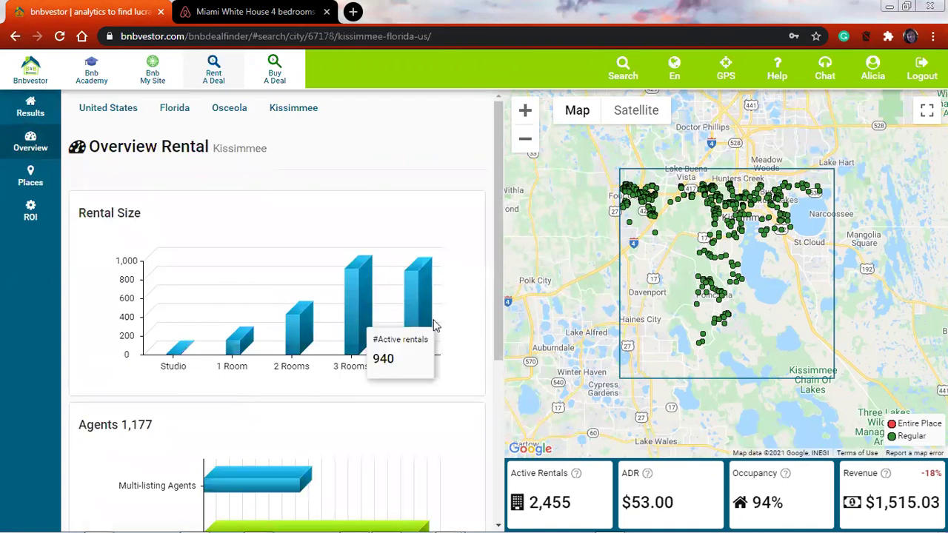
drag(499, 287, 484, 345)
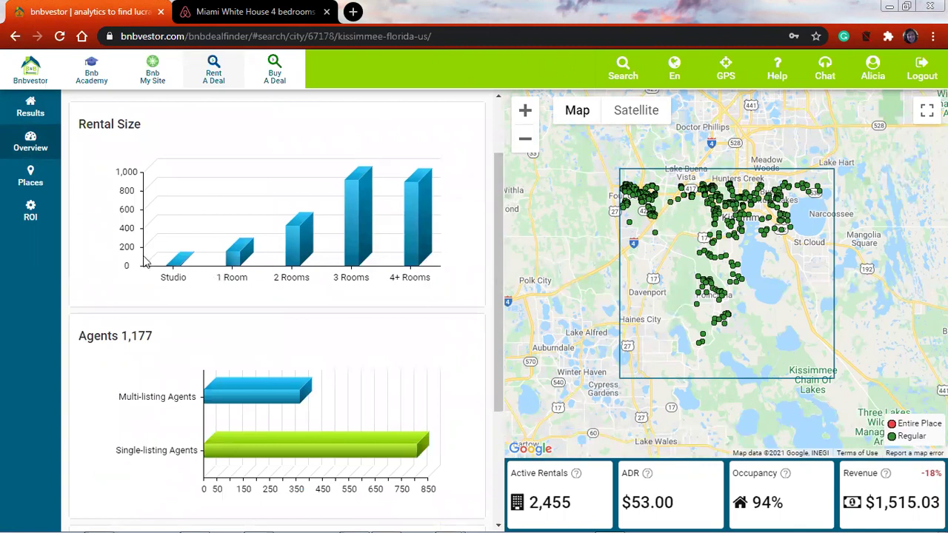
mouse_move(358, 223)
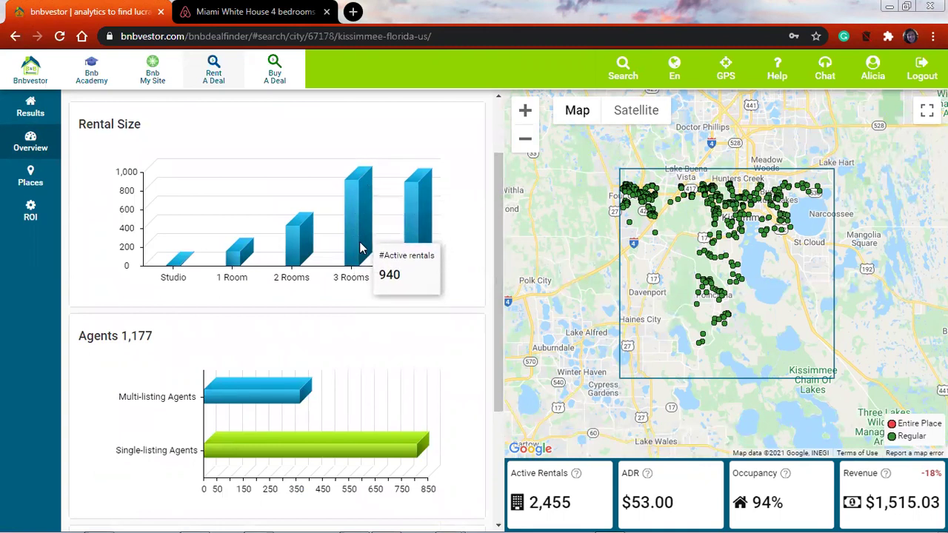
mouse_move(410, 222)
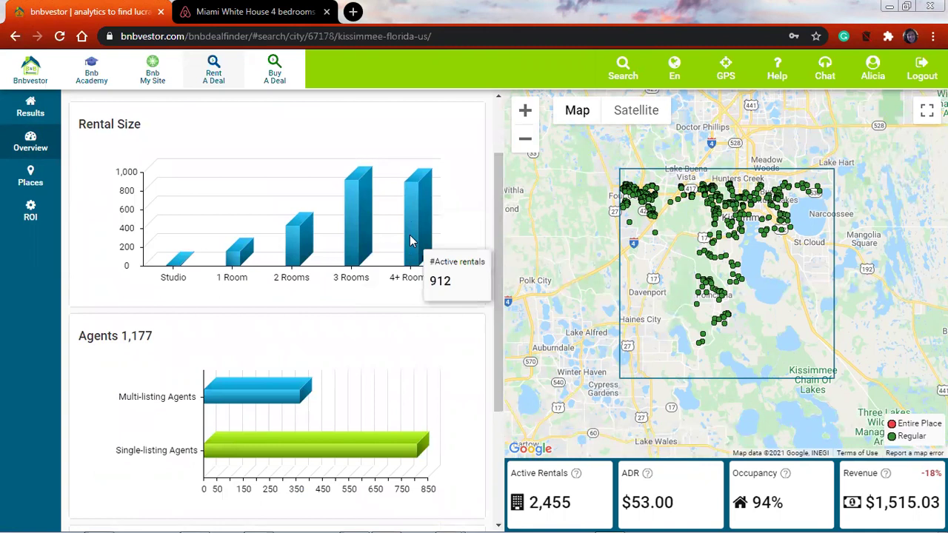
scroll(124, 312, down, 2)
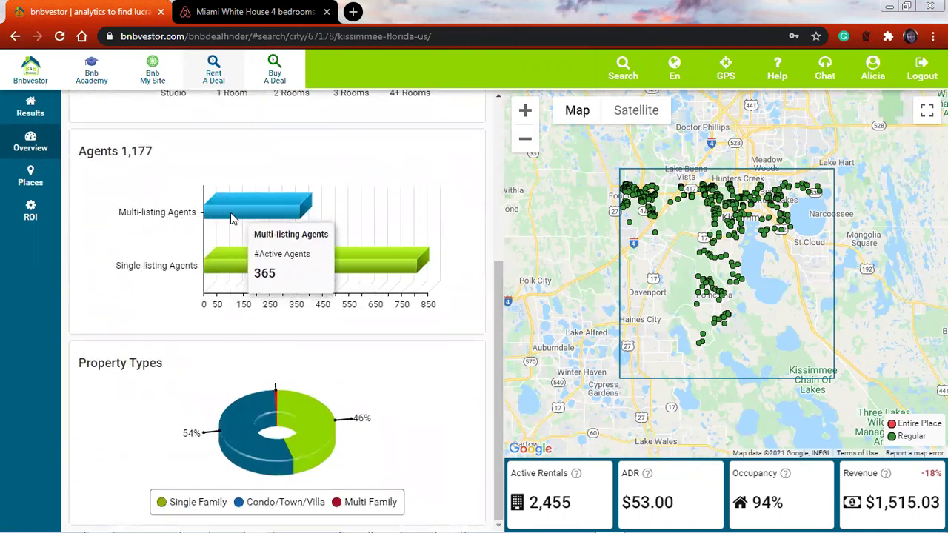
mouse_move(224, 266)
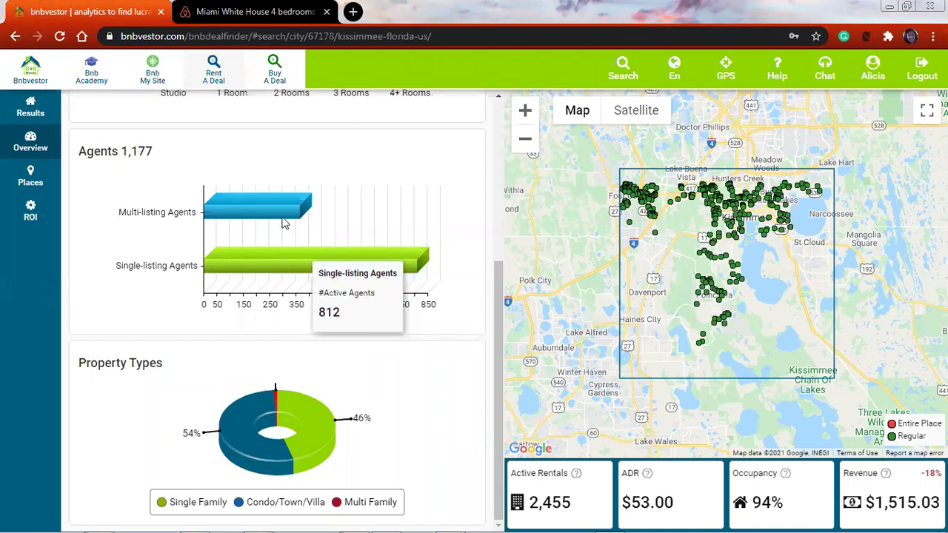
mouse_move(281, 208)
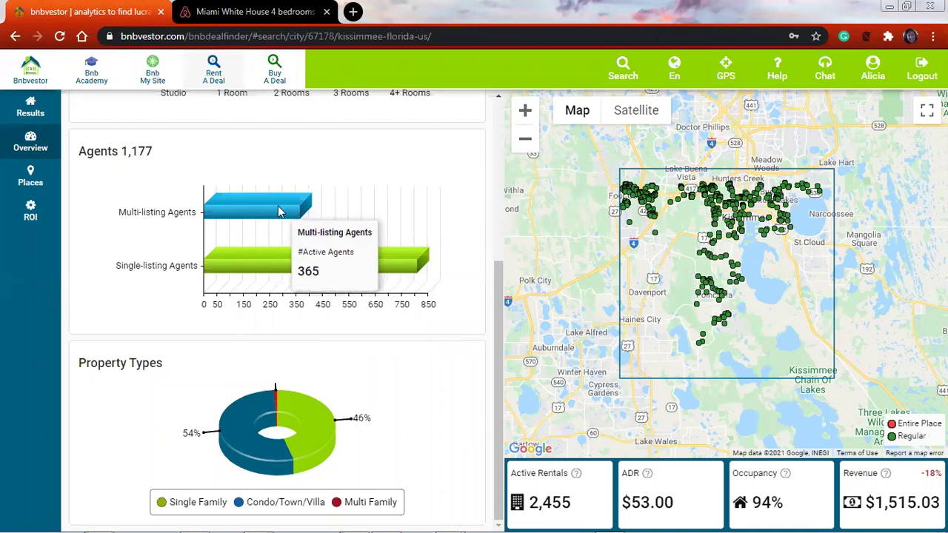
mouse_move(271, 268)
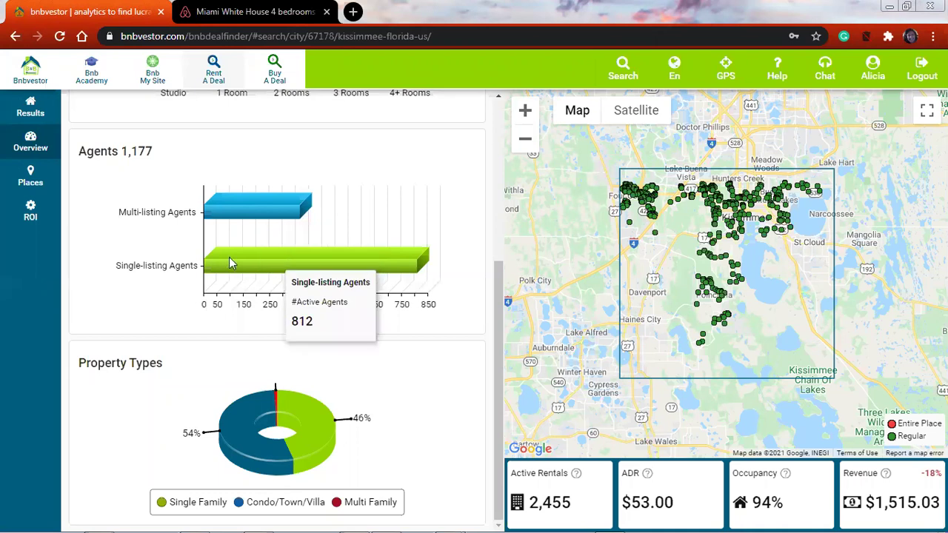
Step: Open the ROI Configuration and read the explanations of its Insurance and BNB Setup settings
click(31, 210)
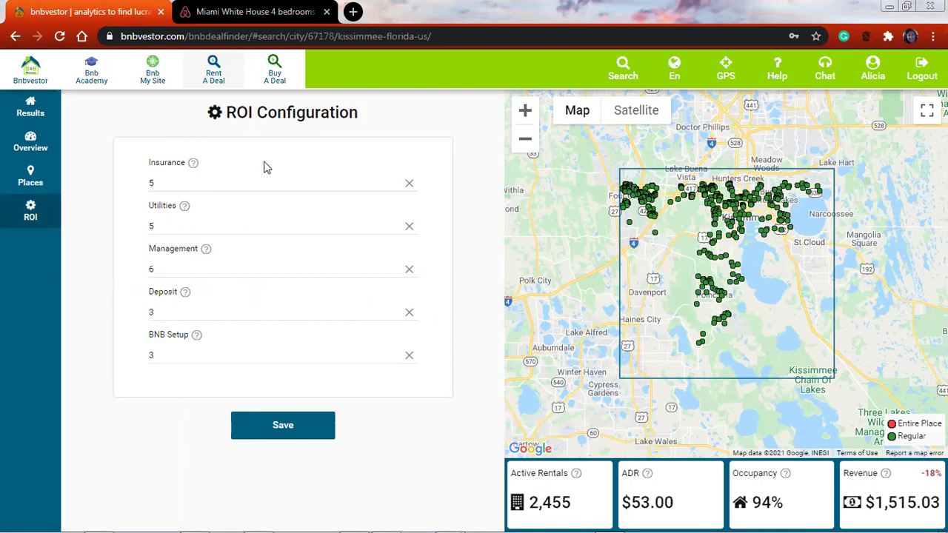
mouse_move(193, 168)
mouse_move(196, 334)
Step: Open Buy A Deal and search the Region option for properties in Kissimmee, Florida, US
click(275, 69)
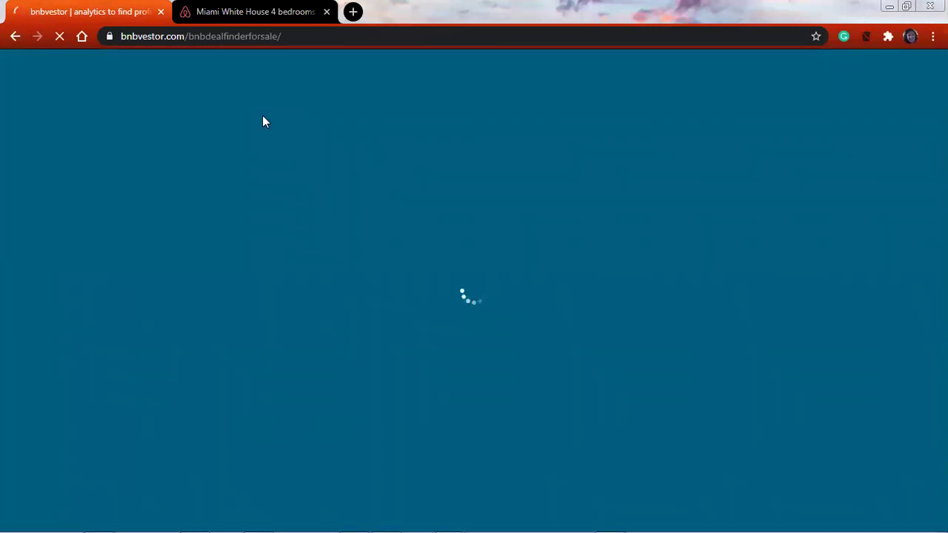
mouse_move(410, 516)
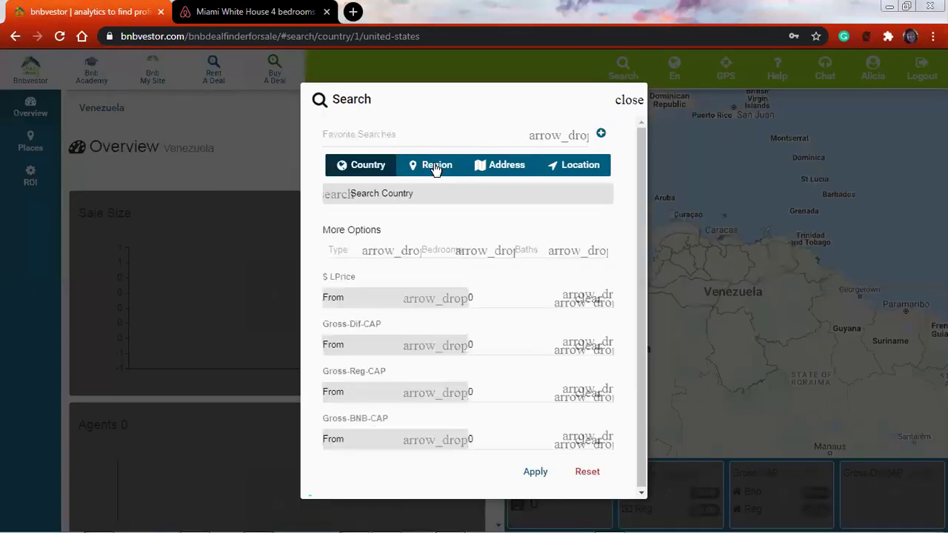
click(435, 165)
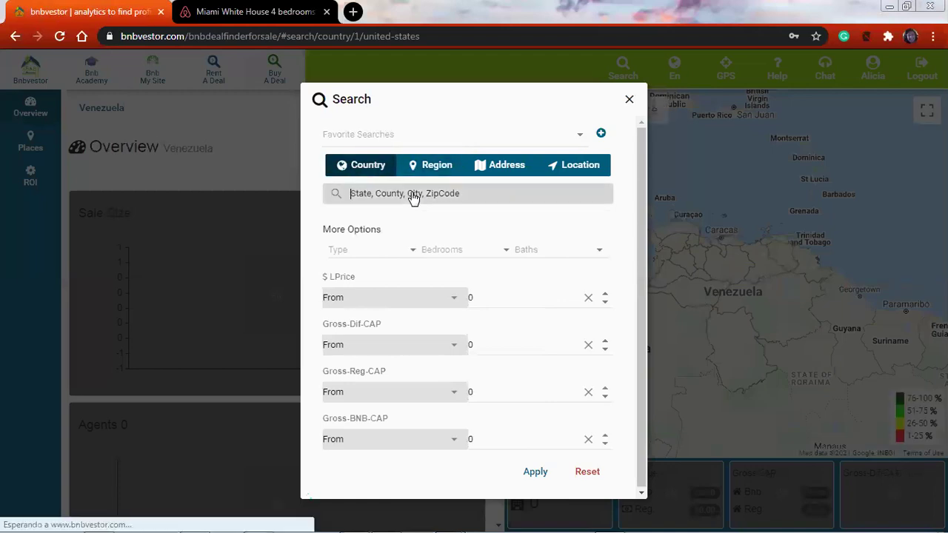
text(florida)
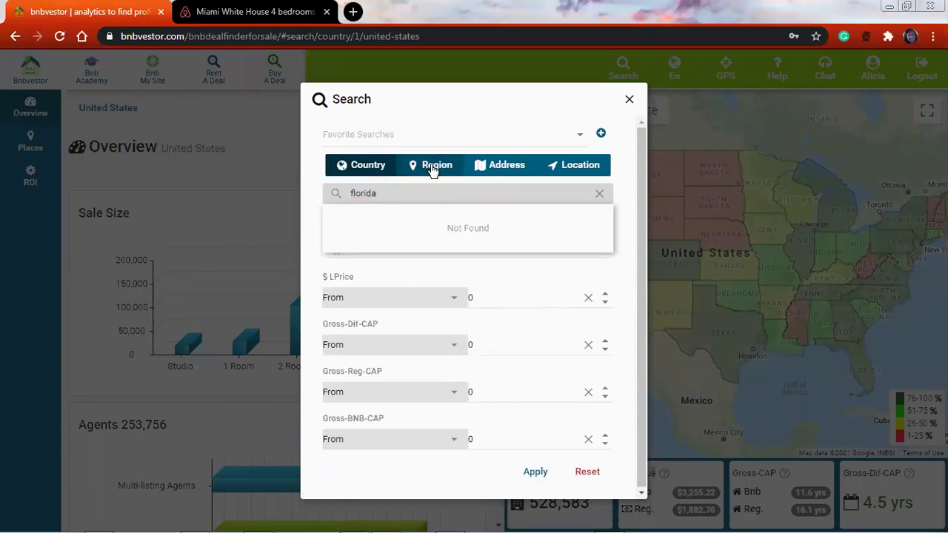
click(433, 166)
click(395, 198)
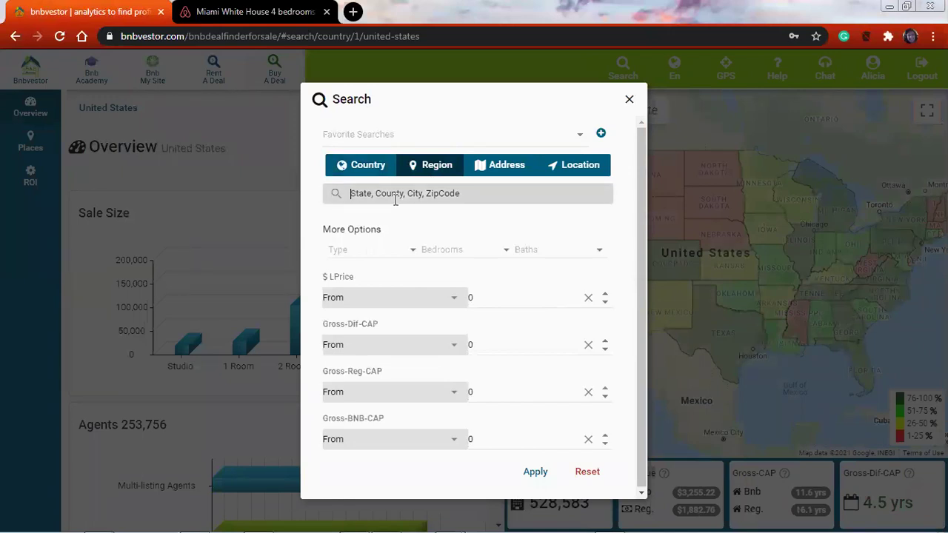
text(florida)
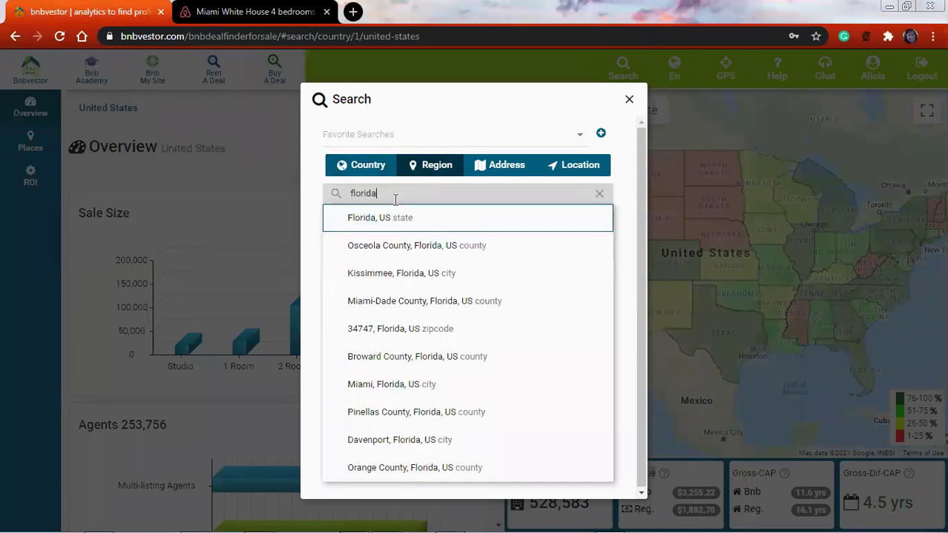
click(392, 275)
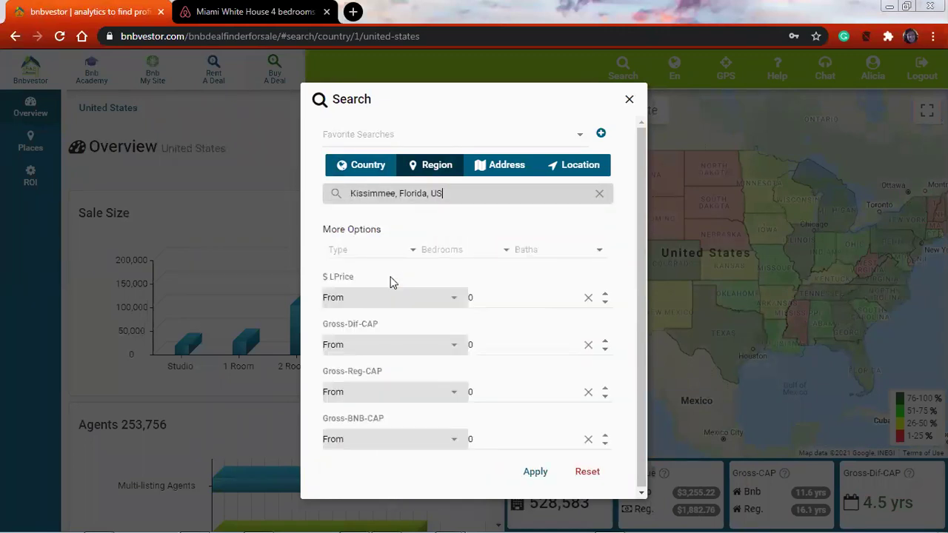
click(536, 475)
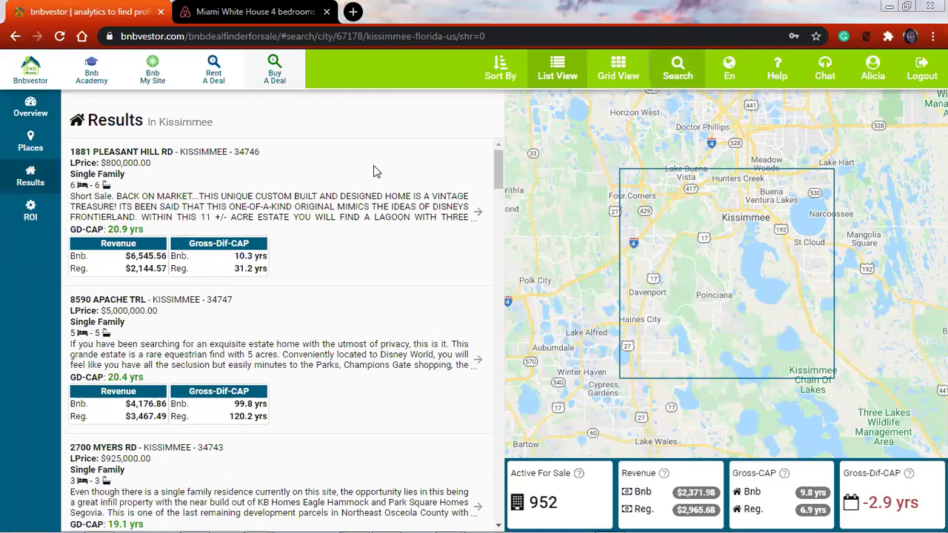
Step: Browse the Kissimmee for-sale results, comparing each property's list price, GD-CAP and Bnb versus regular revenue
click(337, 181)
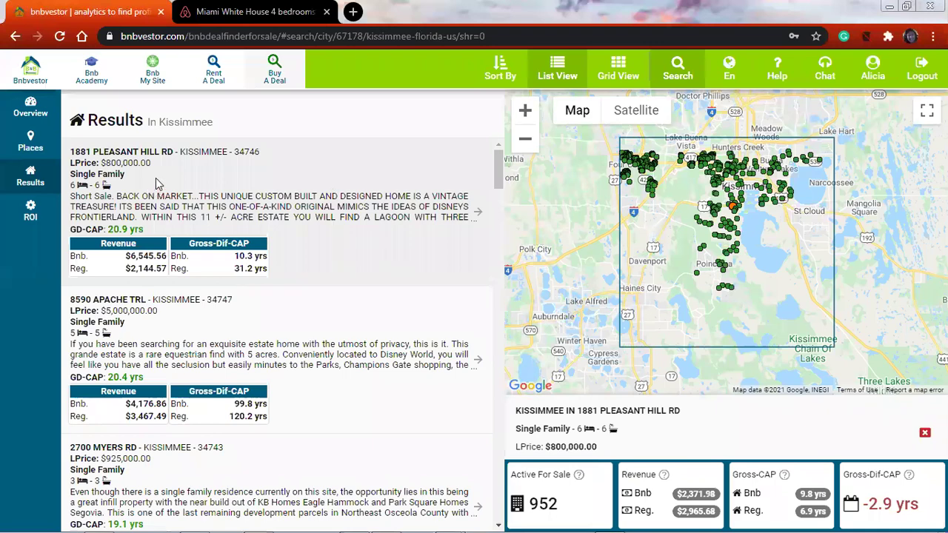
scroll(164, 311, down, 5)
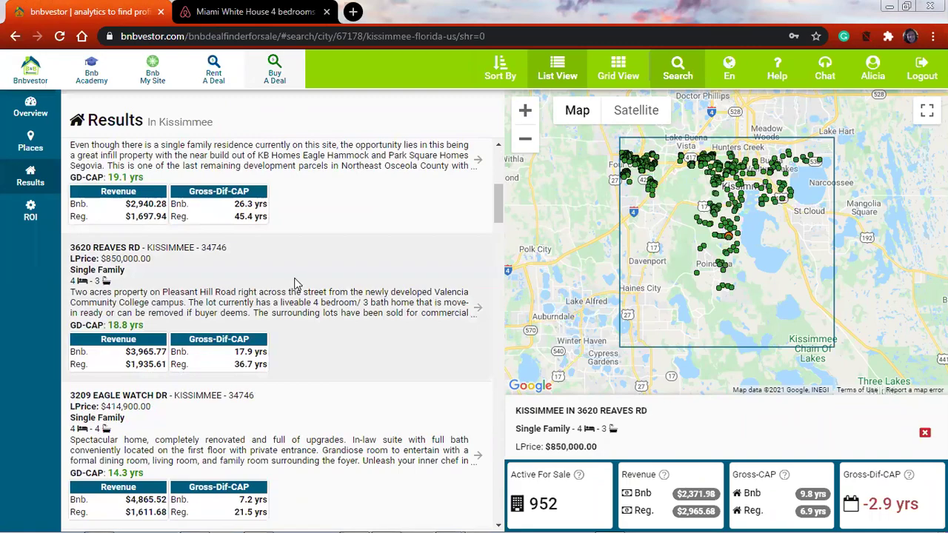
scroll(294, 284, down, 7)
scroll(281, 220, down, 5)
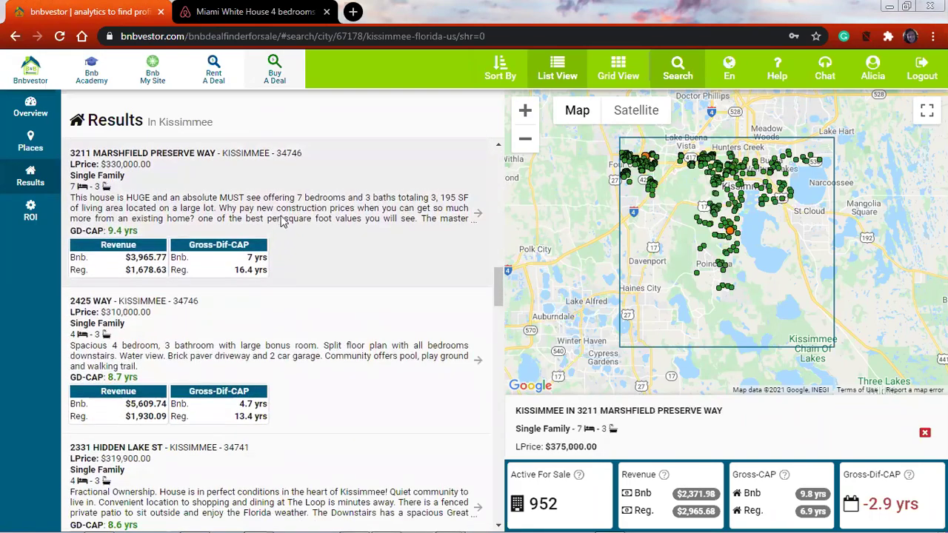
scroll(281, 222, down, 4)
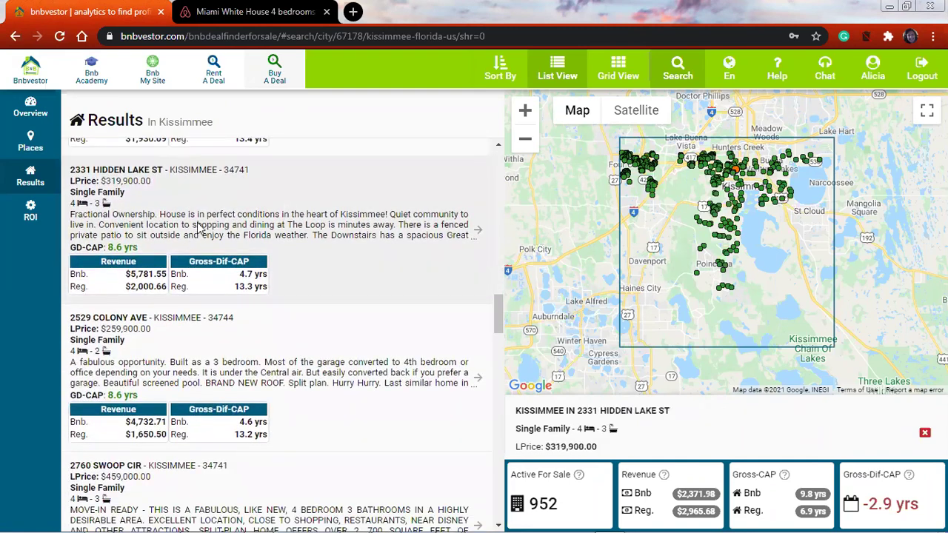
Step: Open the 4-bedroom single-family home listed at $319,900, examine its regular comps, BNB comps and details, and return to the results
click(198, 226)
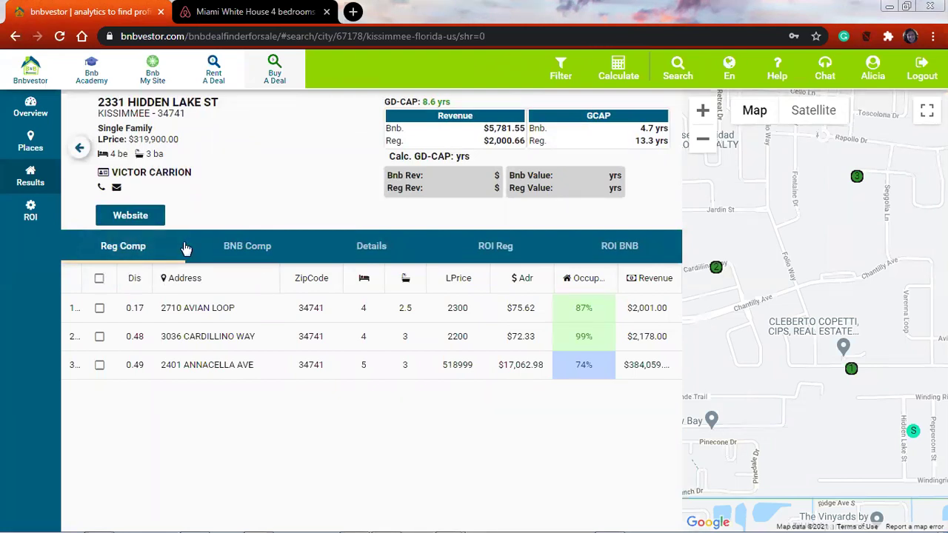
click(238, 248)
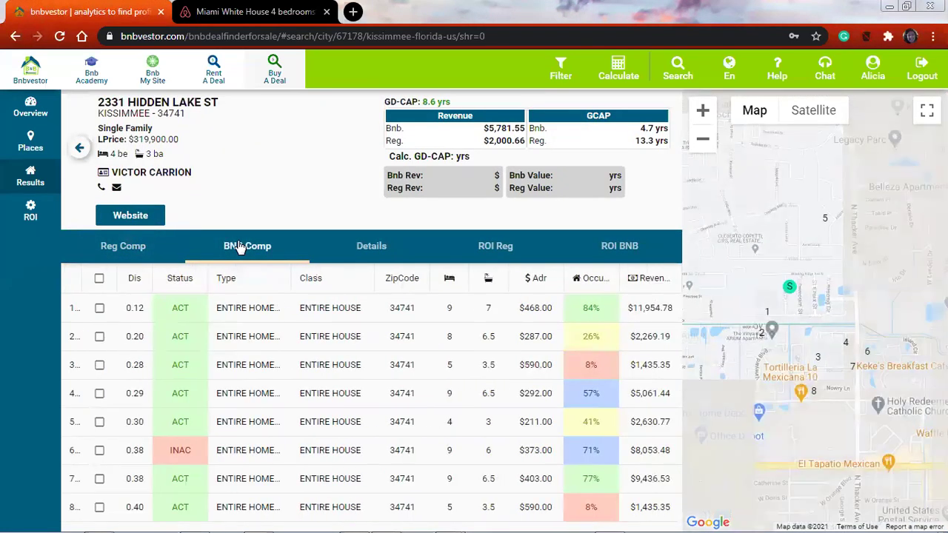
click(384, 251)
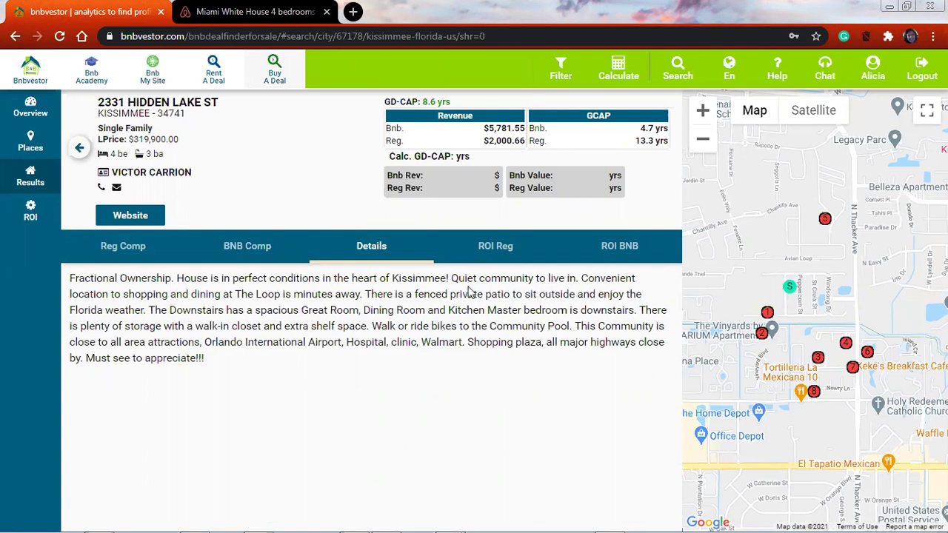
click(80, 151)
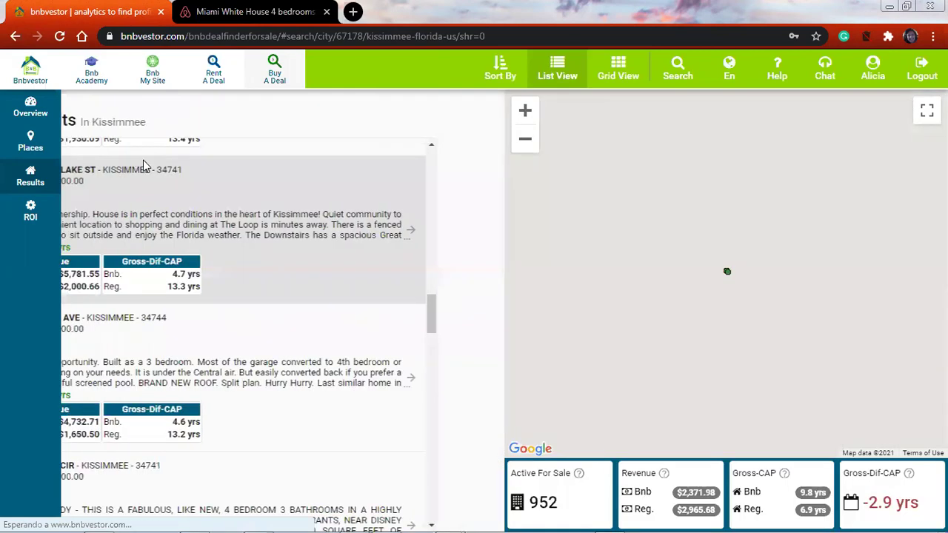
Step: Examine the remaining Kissimmee for-sale listings down to the end of the loaded results
scroll(209, 297, down, 10)
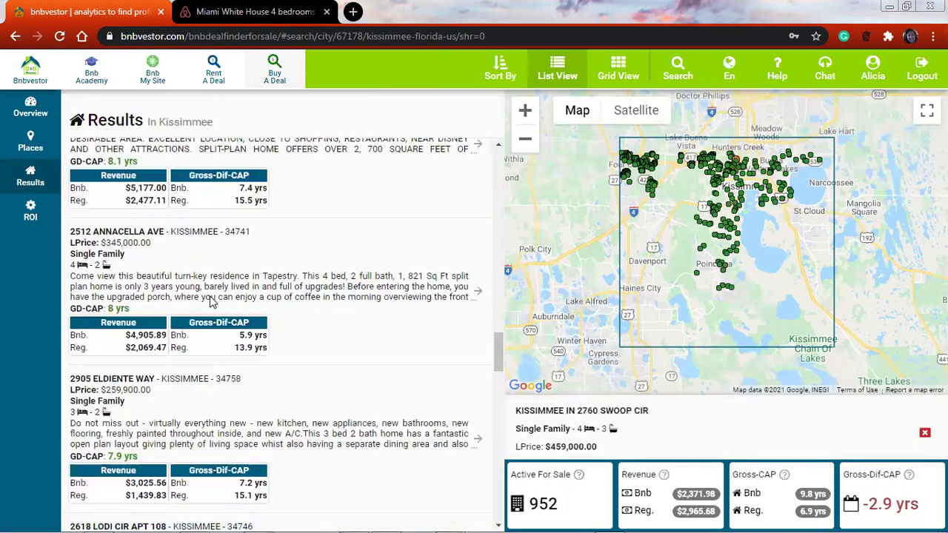
scroll(209, 300, down, 8)
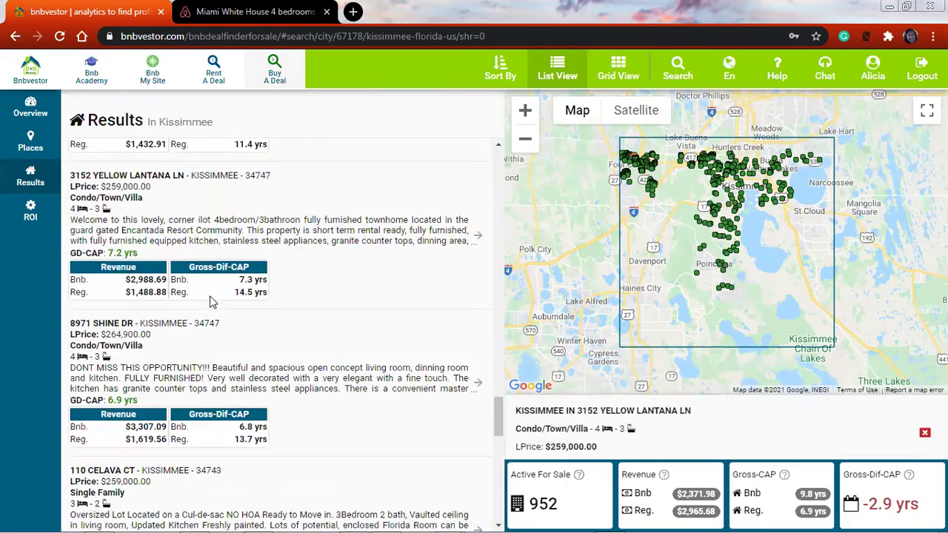
scroll(209, 300, down, 6)
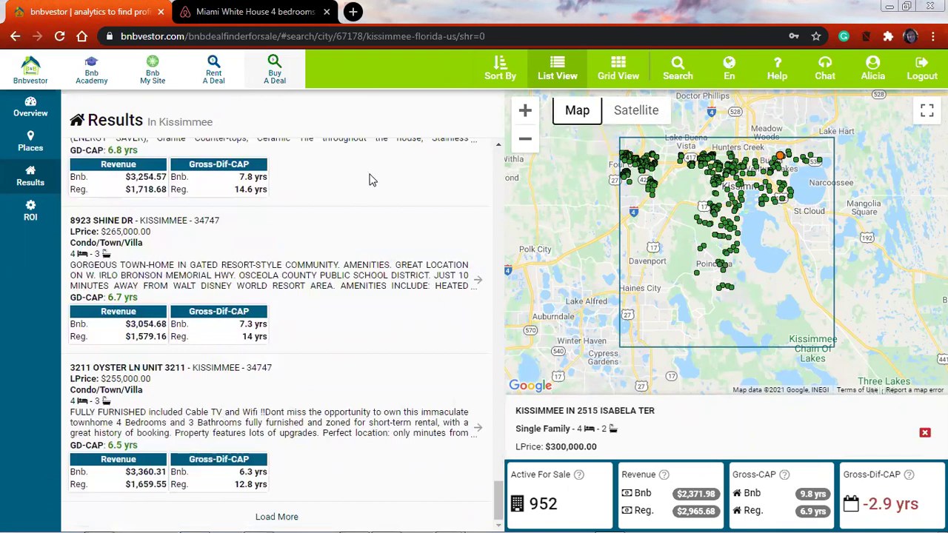
Step: Return to the main Bnbvestor page, switch to REIFax and open its property search form
click(31, 74)
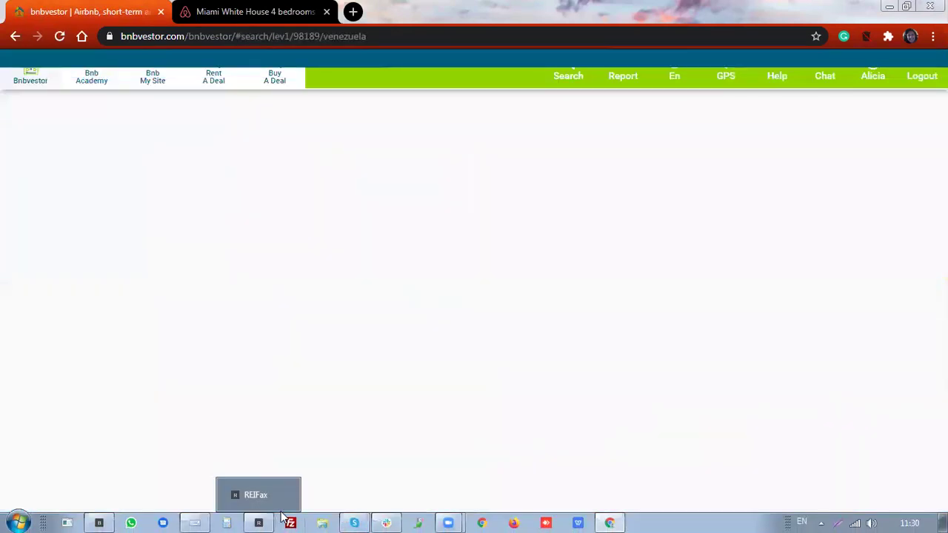
click(265, 519)
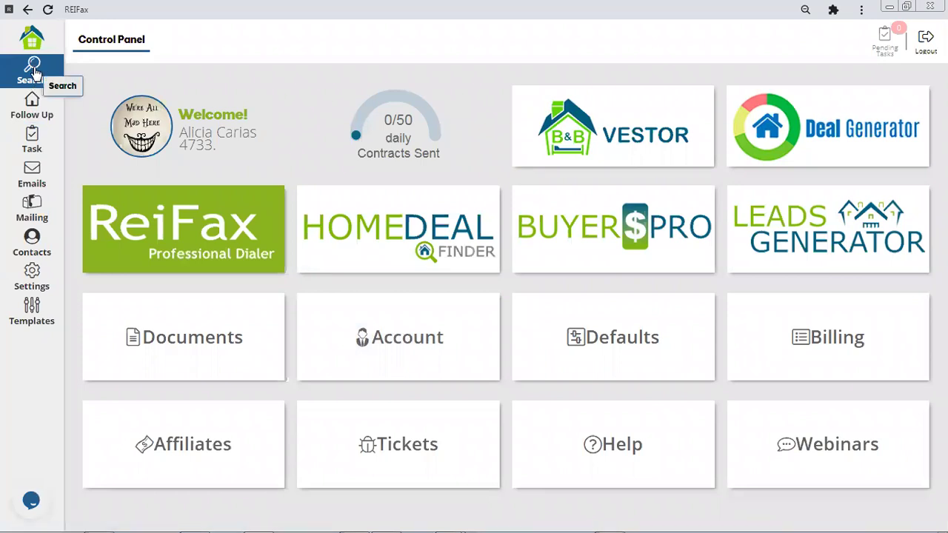
click(35, 72)
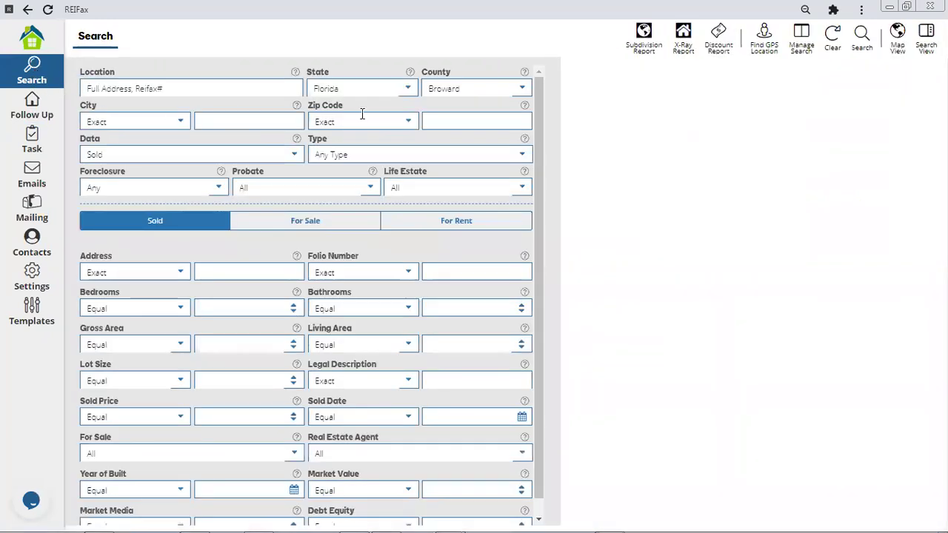
Step: Open the overview of the sixth property in the Follow Up list and examine its rental and BNB comps
click(32, 107)
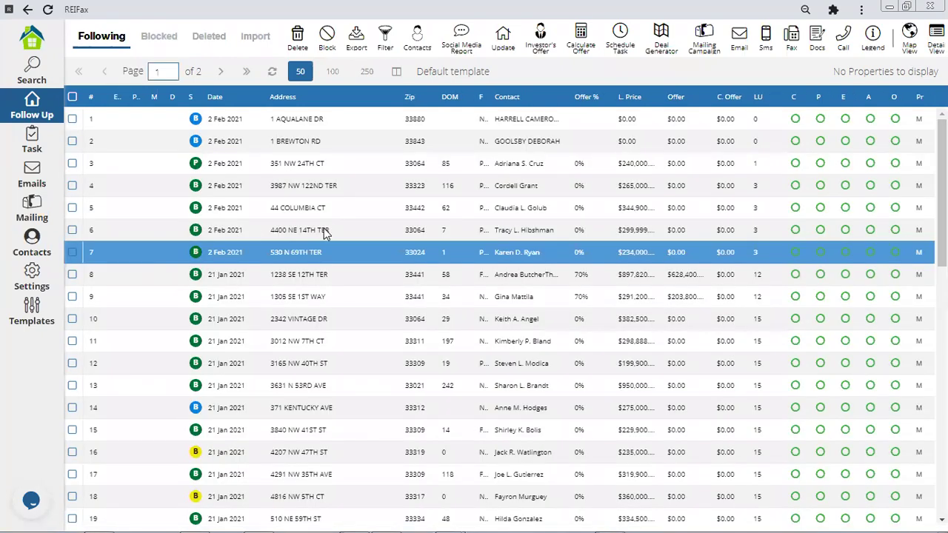
click(323, 230)
right_click(323, 235)
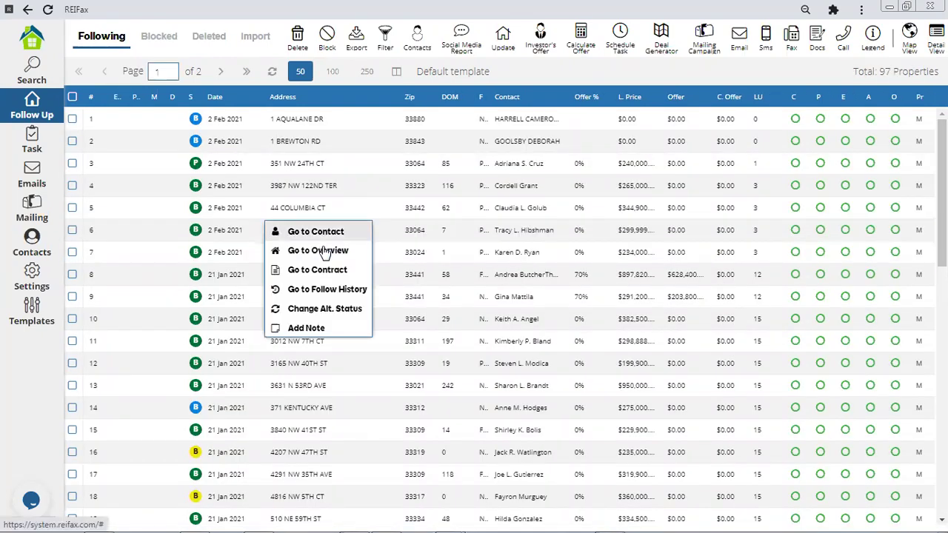
click(325, 253)
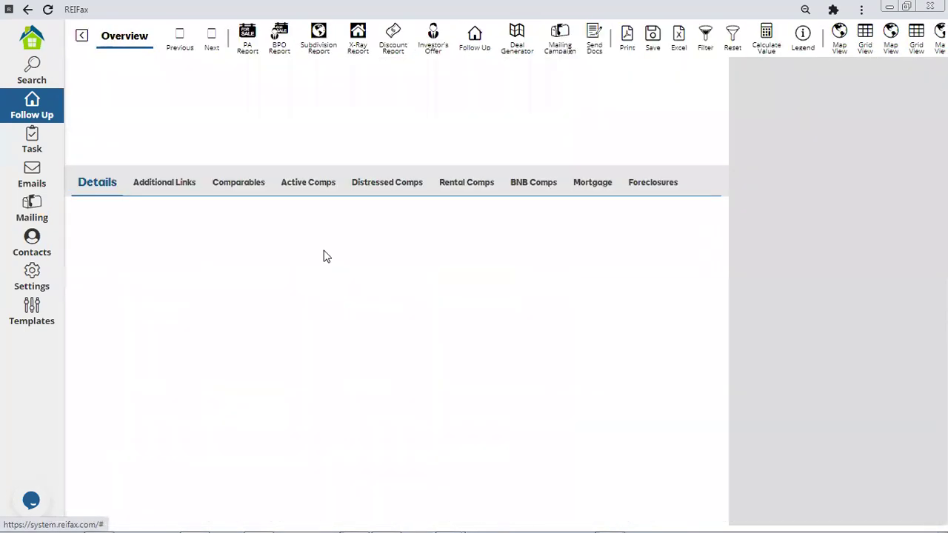
click(457, 187)
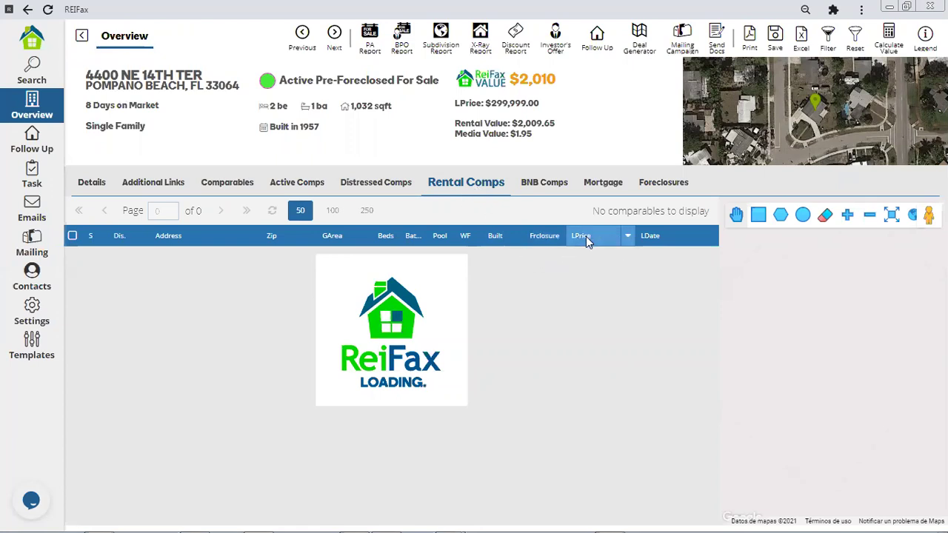
click(558, 190)
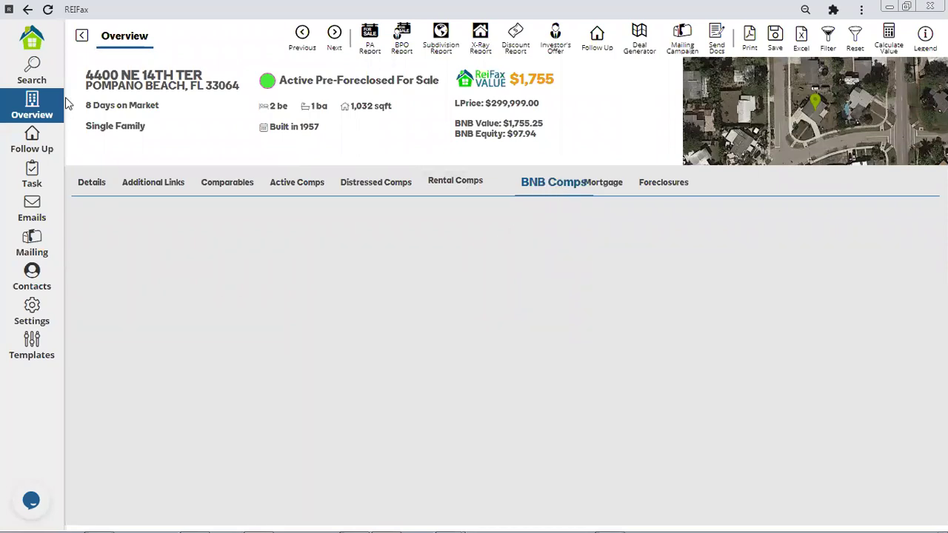
Step: Revisit the Follow Up list and the property search form, and reload REIFax on the Follow Up list
click(43, 150)
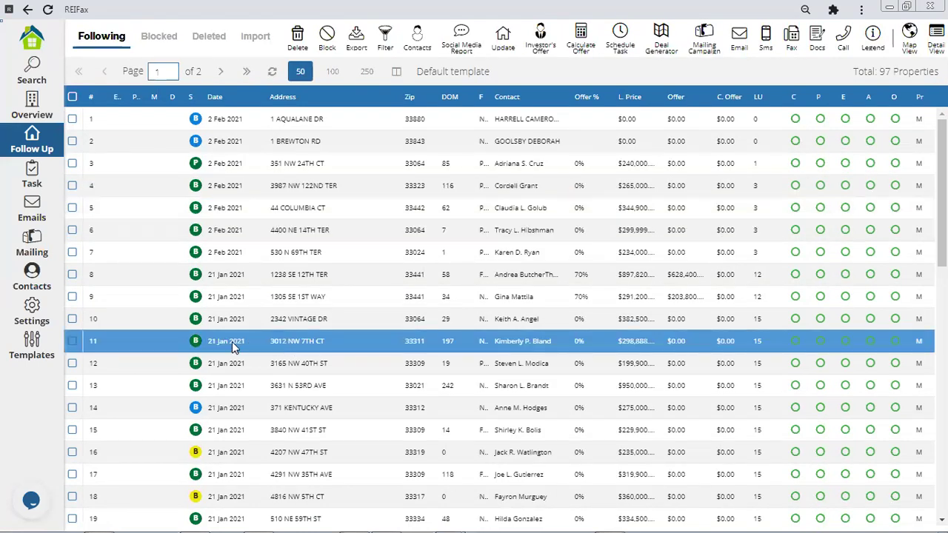
click(32, 70)
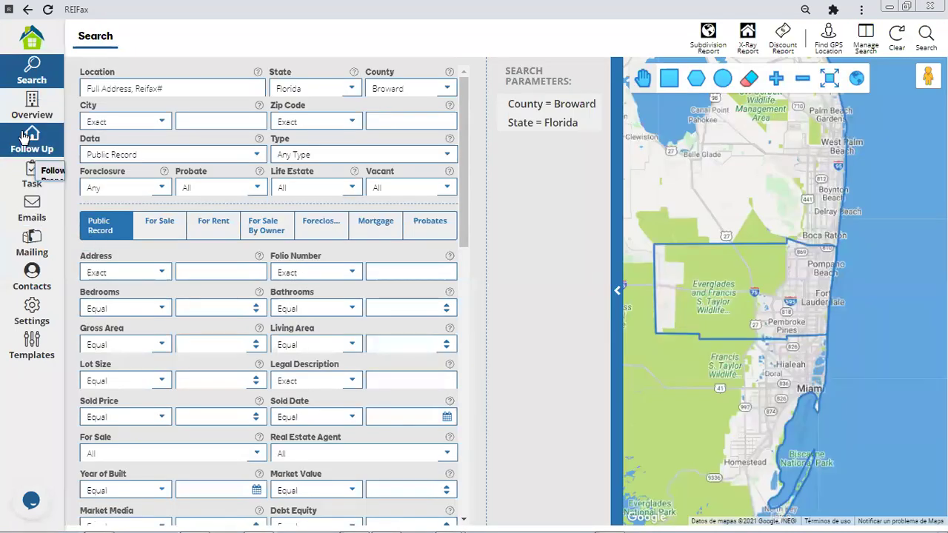
click(25, 137)
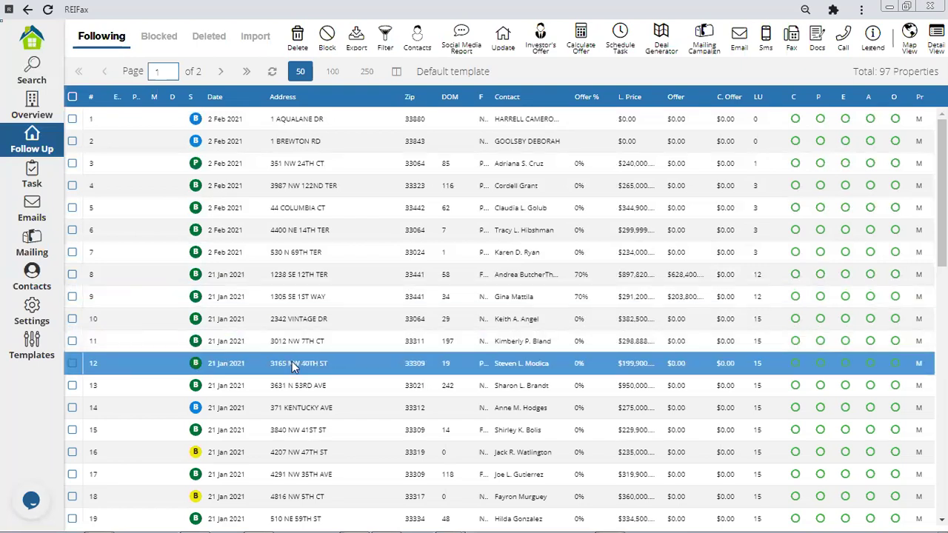
click(48, 12)
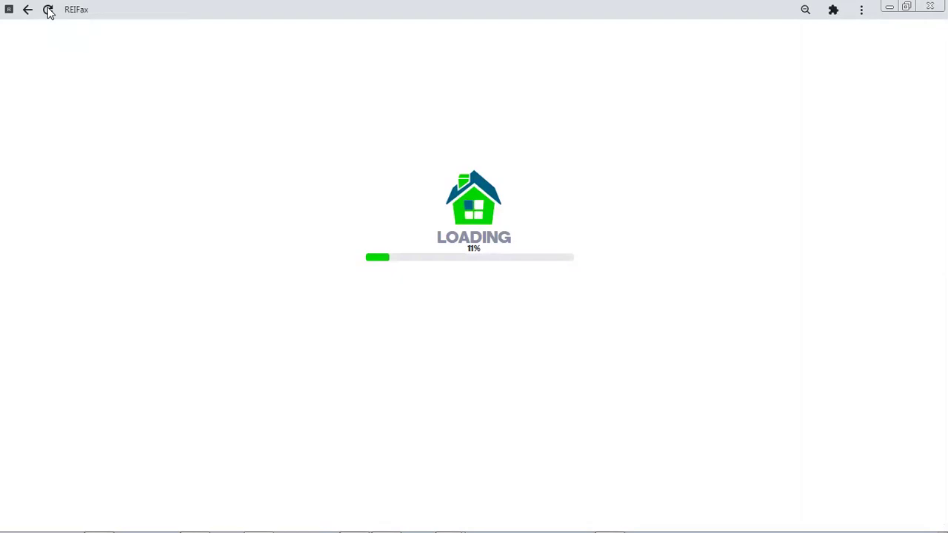
click(48, 10)
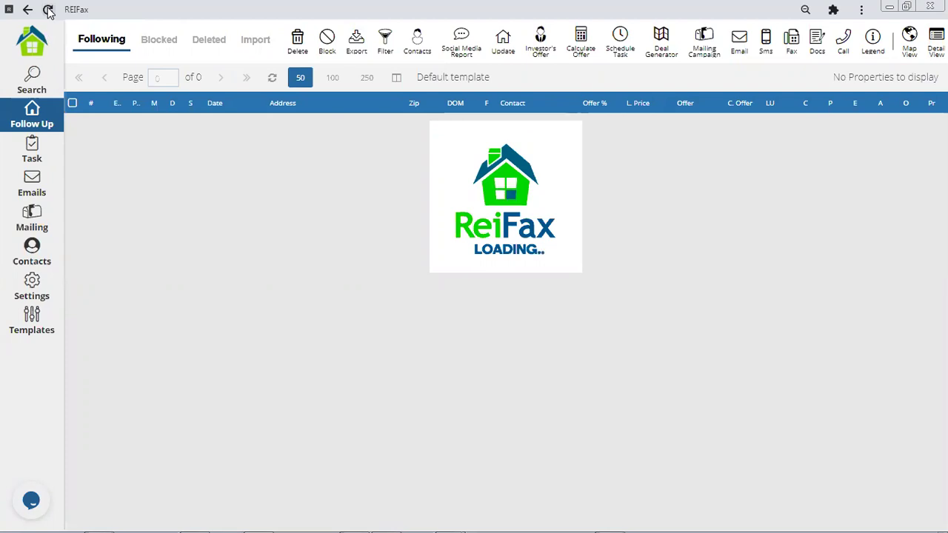
Step: Open and close the live support chat, and return to the REIFax Control Panel
click(31, 503)
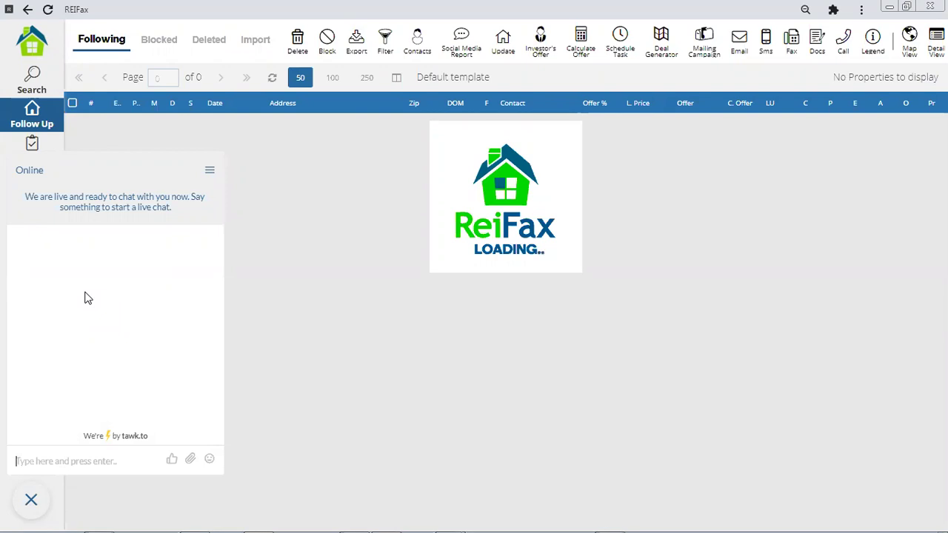
click(32, 502)
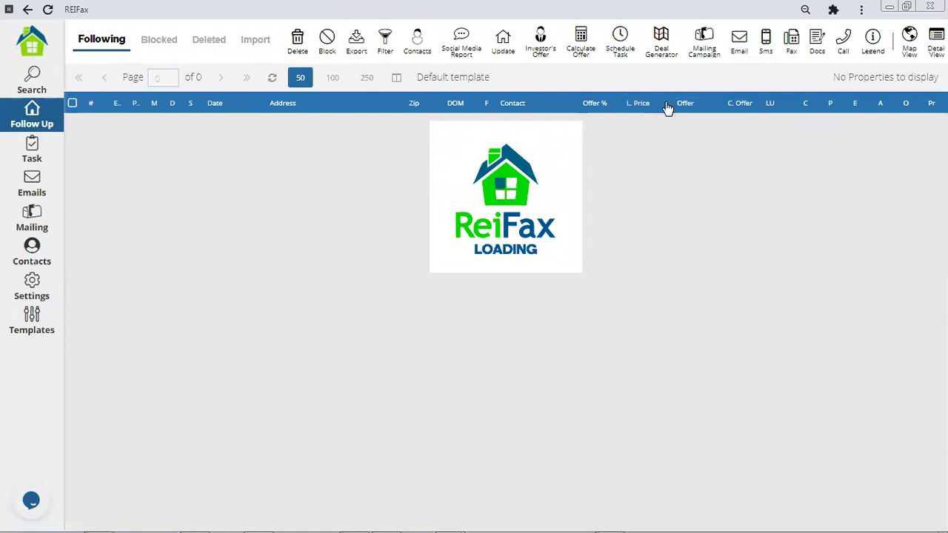
click(42, 45)
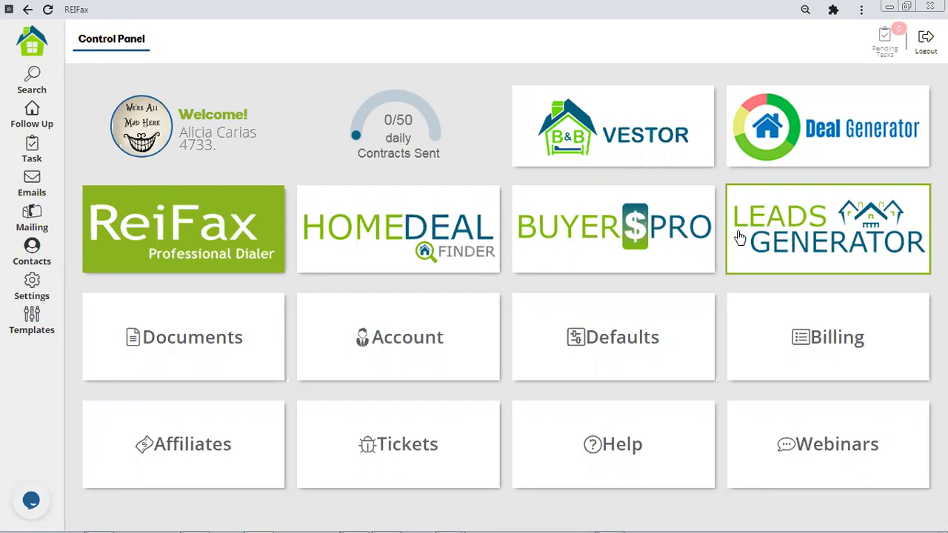
Step: Launch Bnbvestor from the REIFax Control Panel, and review the open Airbnb listing for the Miami White House with 4 bedrooms
click(807, 149)
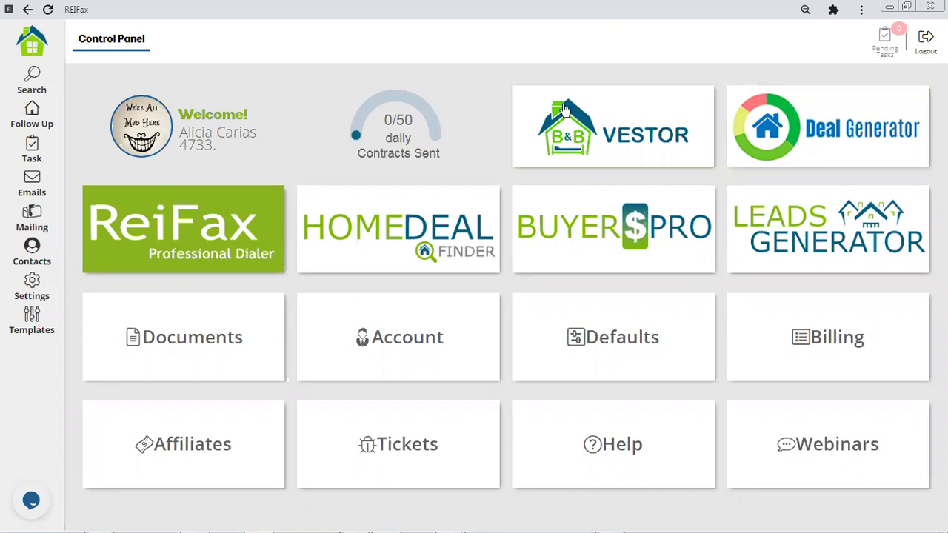
click(622, 140)
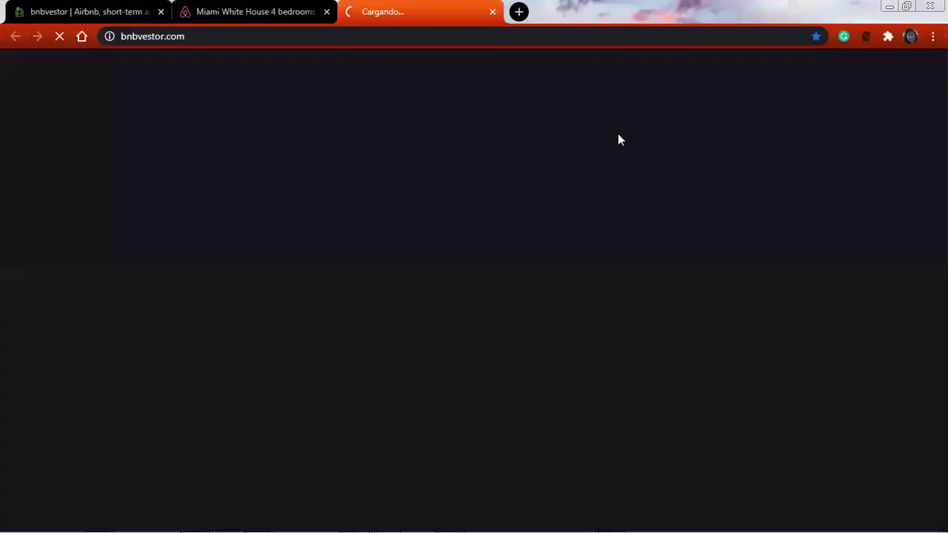
click(258, 12)
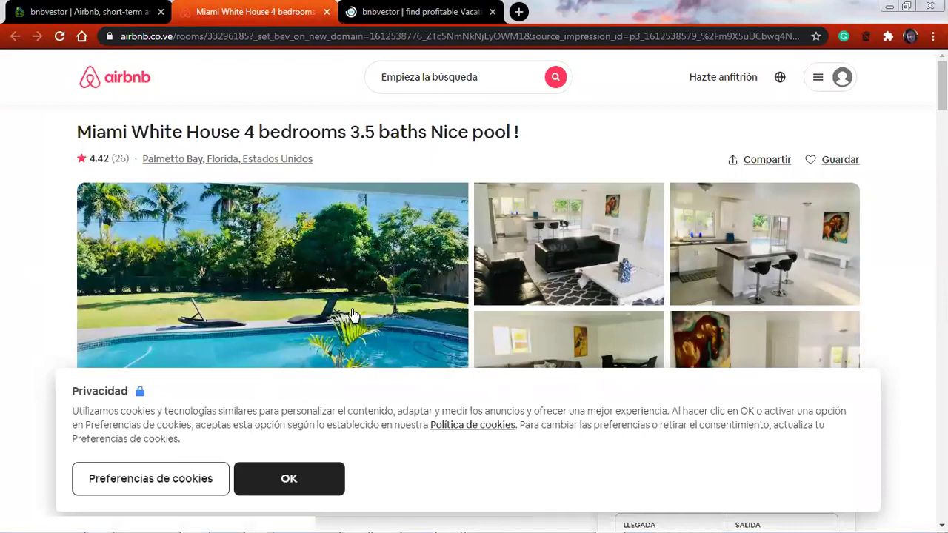
scroll(329, 323, down, 3)
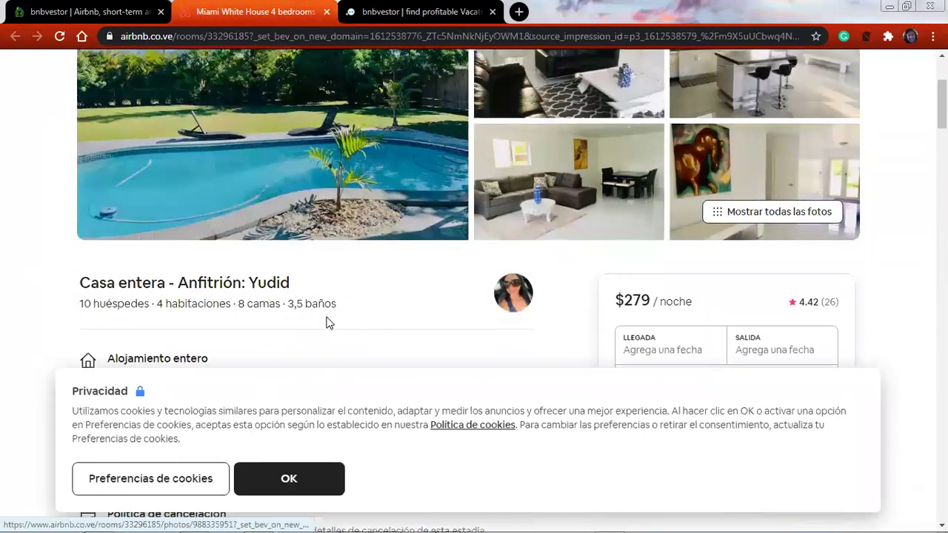
scroll(329, 323, down, 6)
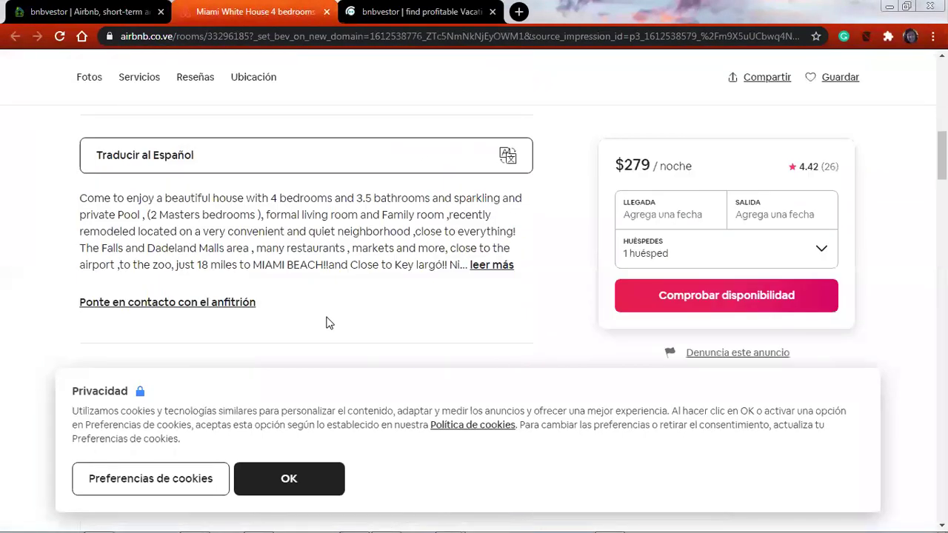
scroll(329, 323, up, 9)
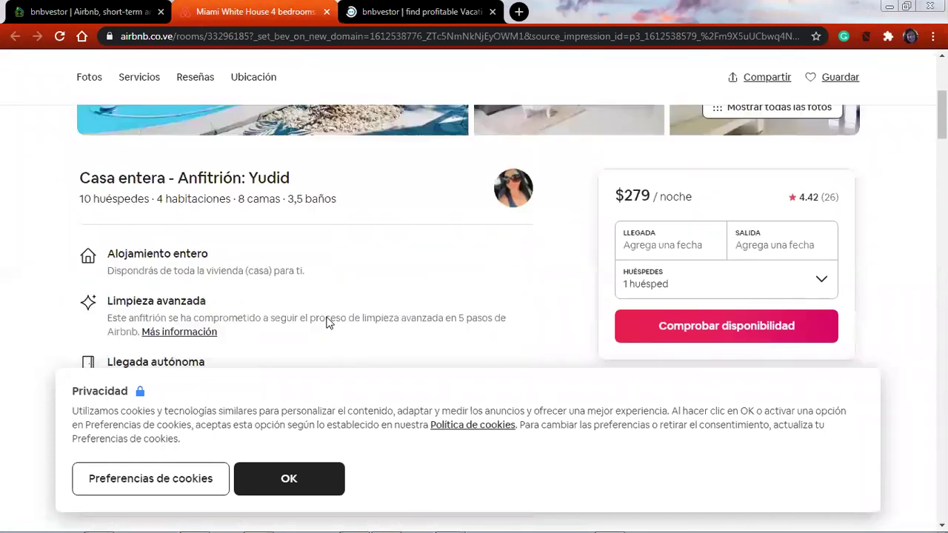
scroll(329, 322, up, 2)
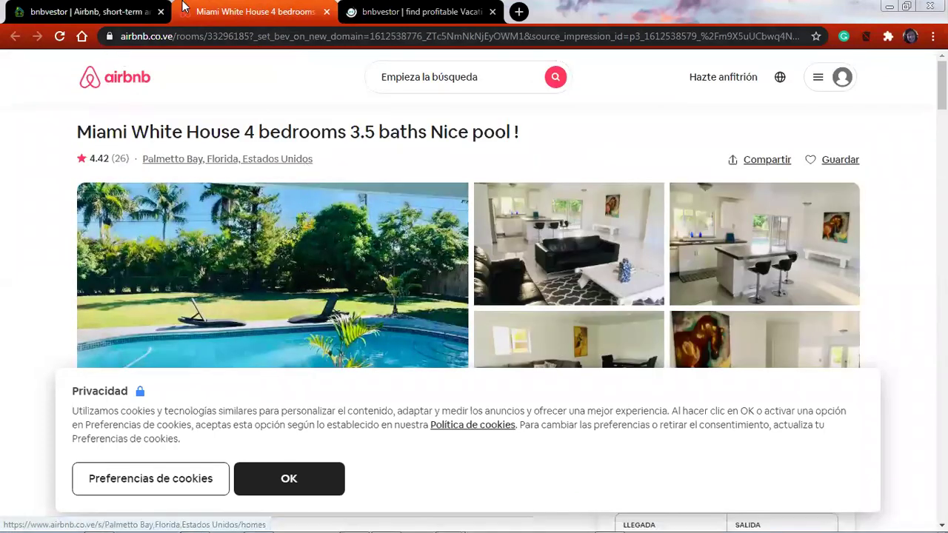
Step: Return to Bnbvestor's Venezuela overview, and switch back to the B&B Vestor entry on the REIFax Control Panel
click(109, 13)
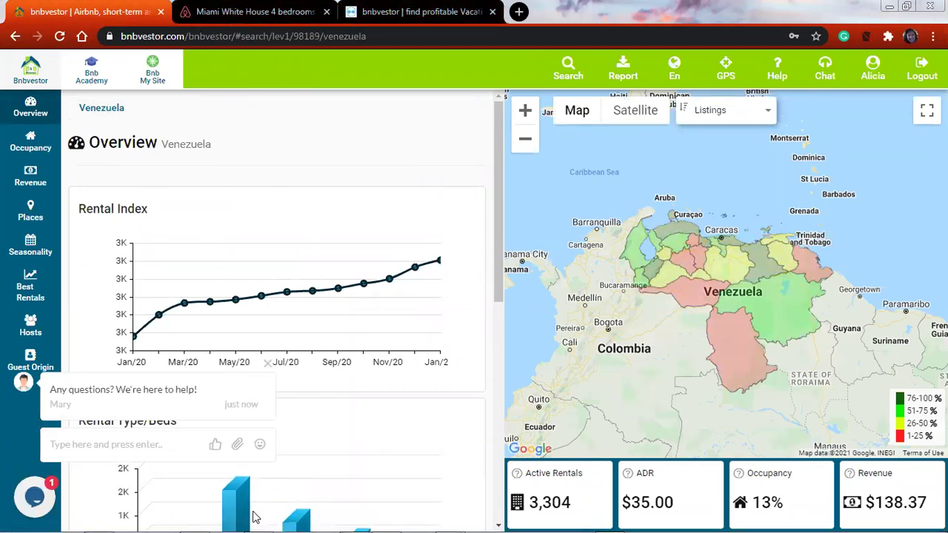
mouse_move(210, 518)
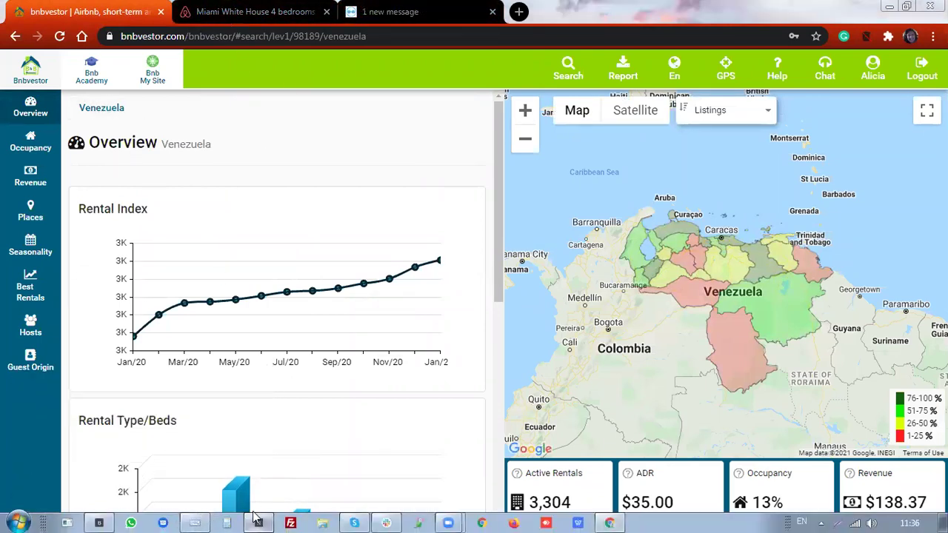
click(261, 523)
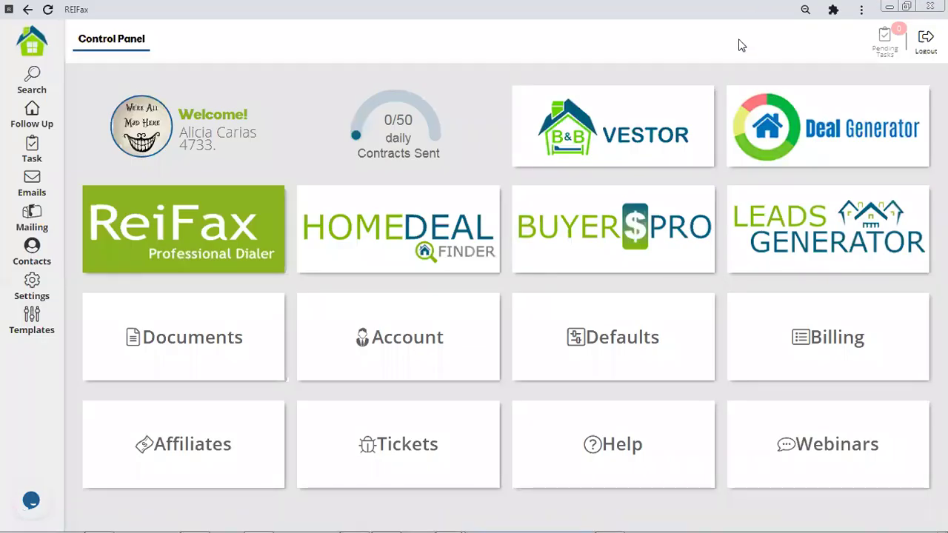
click(696, 109)
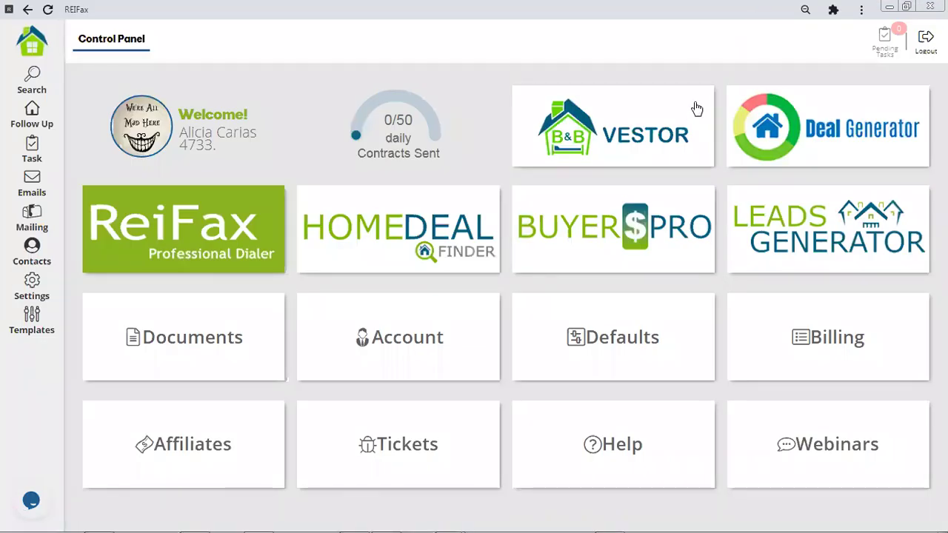